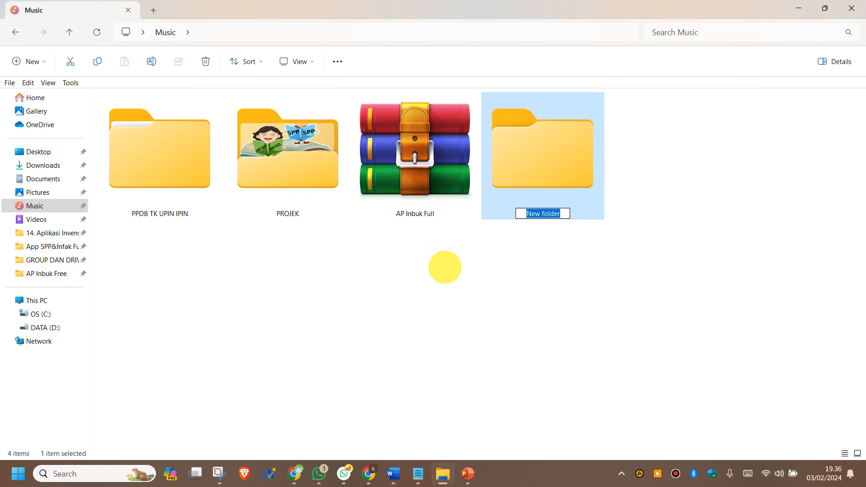
Step: Name the new Music folder 'AP INBUK KB DUREN' and select the AP Inbuk Full archive
{"action": "type", "text": "AP INBUK KB DUREN"}
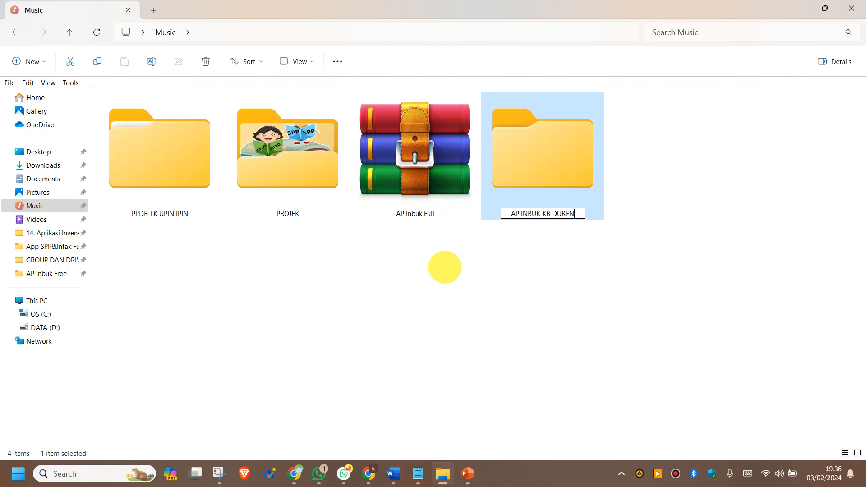
{"action": "key", "text": "Return"}
{"action": "left_click", "coordinate": [388, 141]}
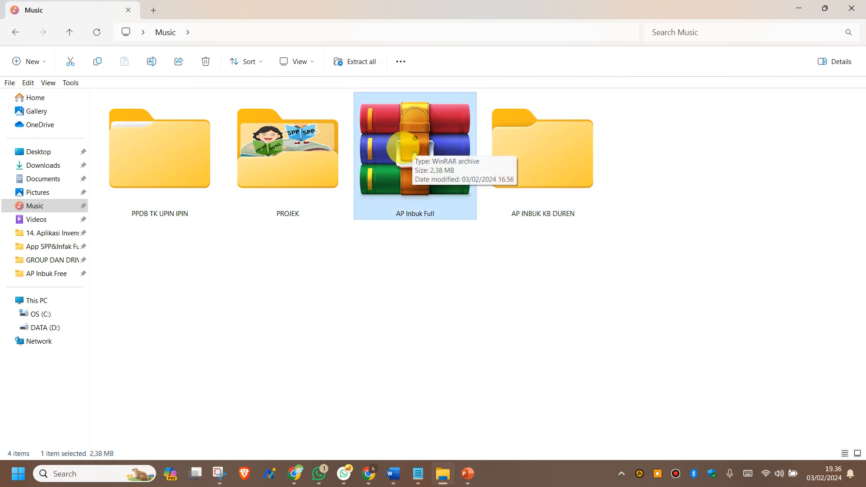
Step: Move the AP Inbuk Full archive into AP INBUK KB DUREN, open it, and discard a stray new folder
{"action": "left_click_drag", "start_coordinate": [408, 146], "coordinate": [557, 136]}
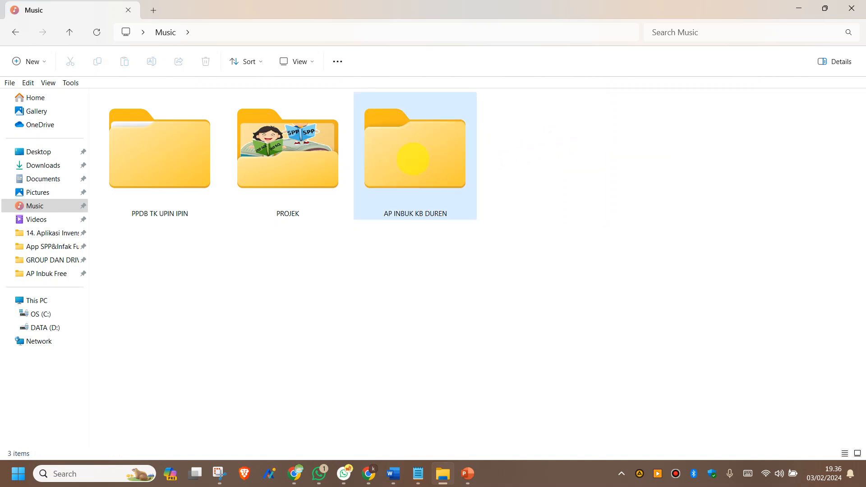
{"action": "double_click", "coordinate": [413, 159]}
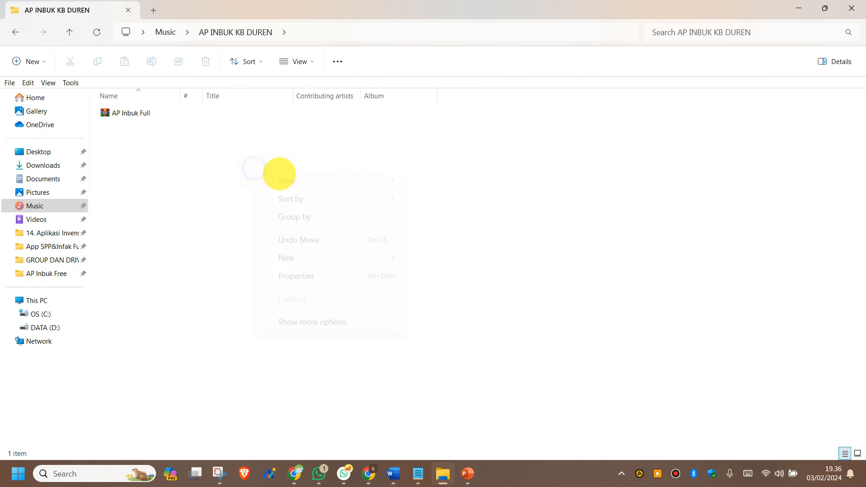
{"action": "right_click", "coordinate": [255, 170]}
{"action": "mouse_move", "coordinate": [319, 257]}
{"action": "left_click", "coordinate": [449, 40]}
{"action": "left_click", "coordinate": [310, 187]}
{"action": "right_click", "coordinate": [140, 128]}
{"action": "left_click", "coordinate": [224, 144]}
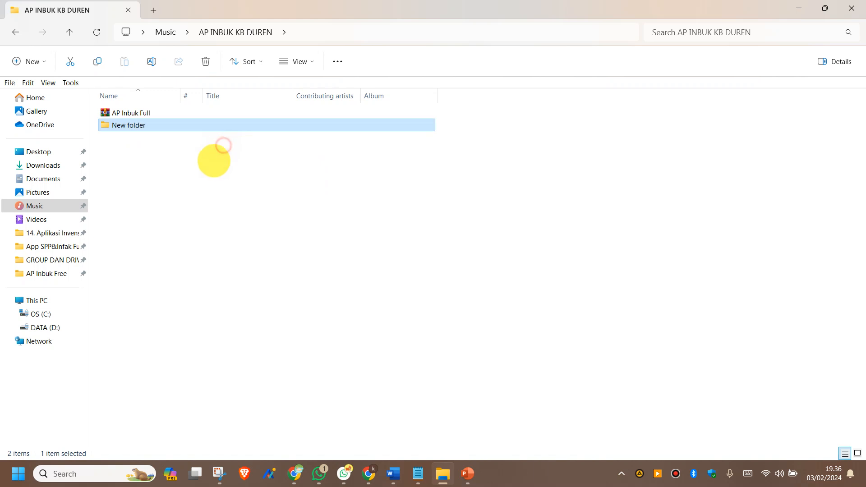
Step: Show extra large icons and extract the AP Inbuk Full archive here with WinRAR
{"action": "right_click", "coordinate": [208, 175]}
{"action": "mouse_move", "coordinate": [237, 183]}
{"action": "left_click", "coordinate": [432, 185]}
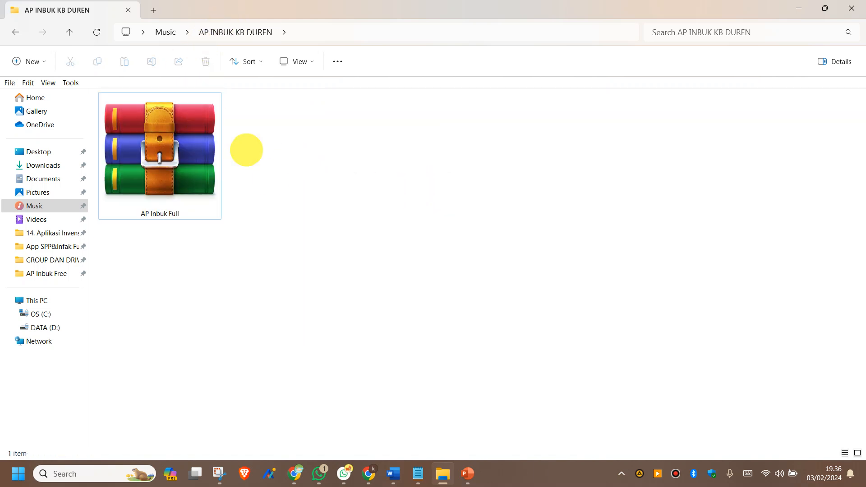
{"action": "left_click", "coordinate": [172, 154]}
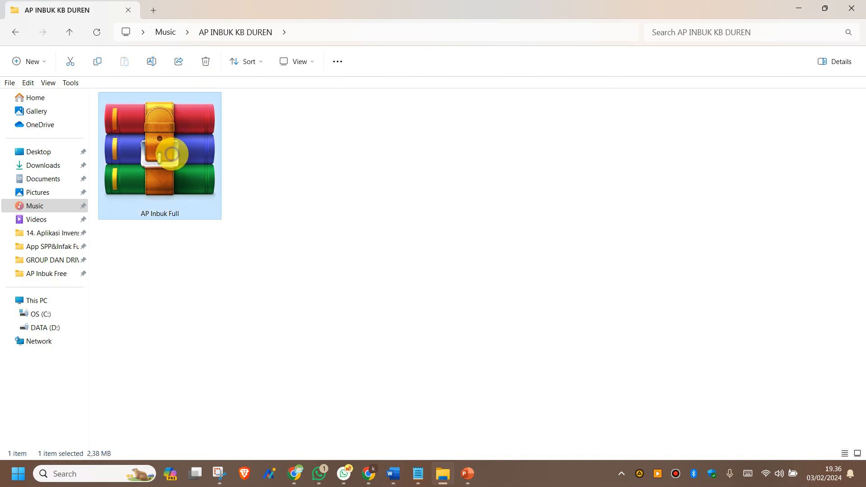
{"action": "right_click", "coordinate": [171, 153]}
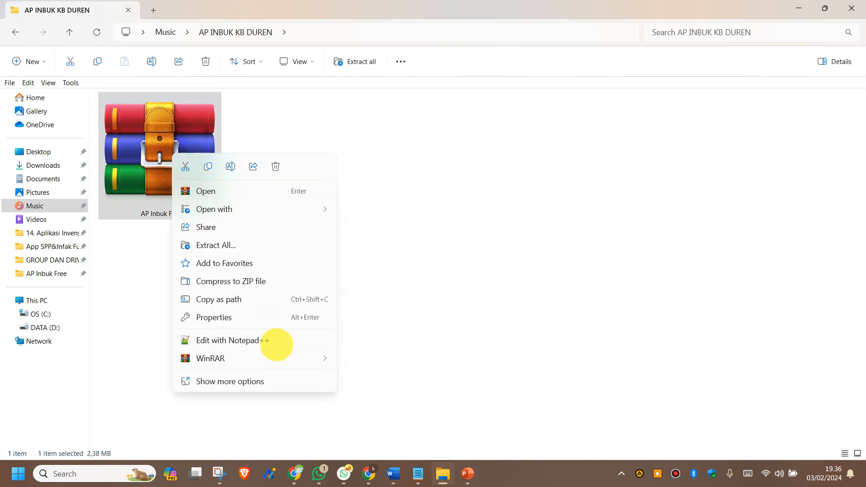
{"action": "mouse_move", "coordinate": [265, 360]}
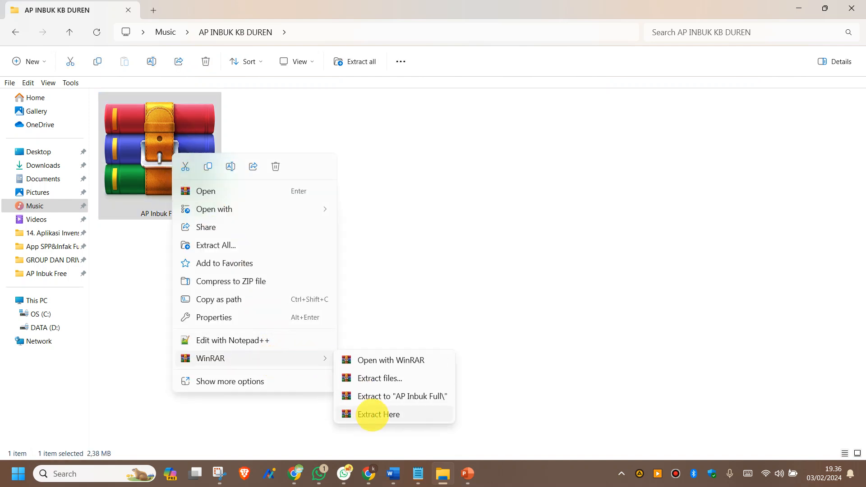
{"action": "left_click", "coordinate": [371, 414]}
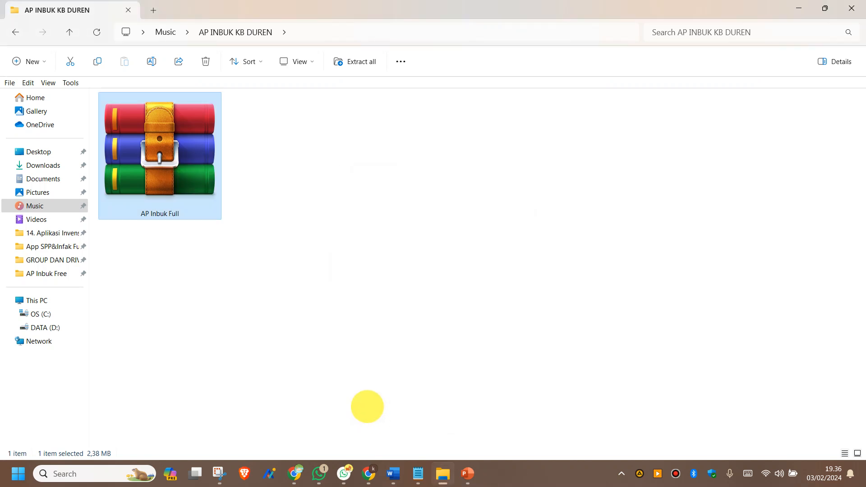
{"action": "left_click", "coordinate": [315, 185]}
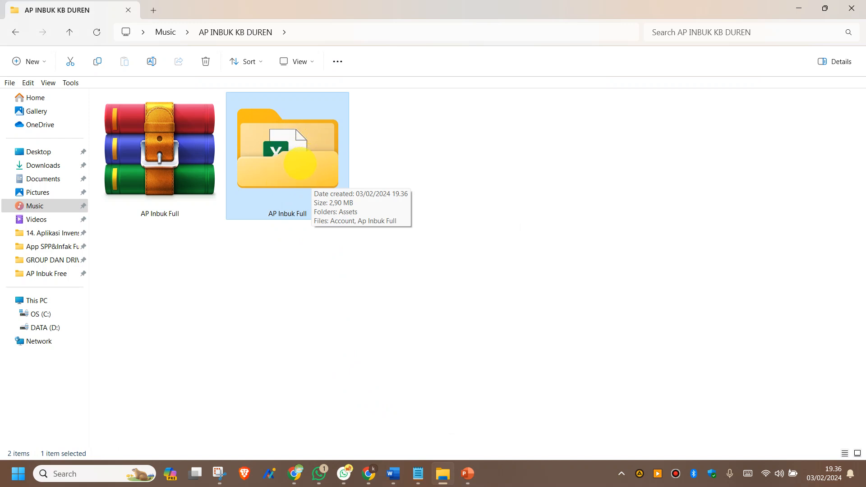
Step: Open the extracted AP Inbuk Full folder, delete a stray new folder, and show extra large icons
{"action": "double_click", "coordinate": [300, 163]}
{"action": "right_click", "coordinate": [326, 169]}
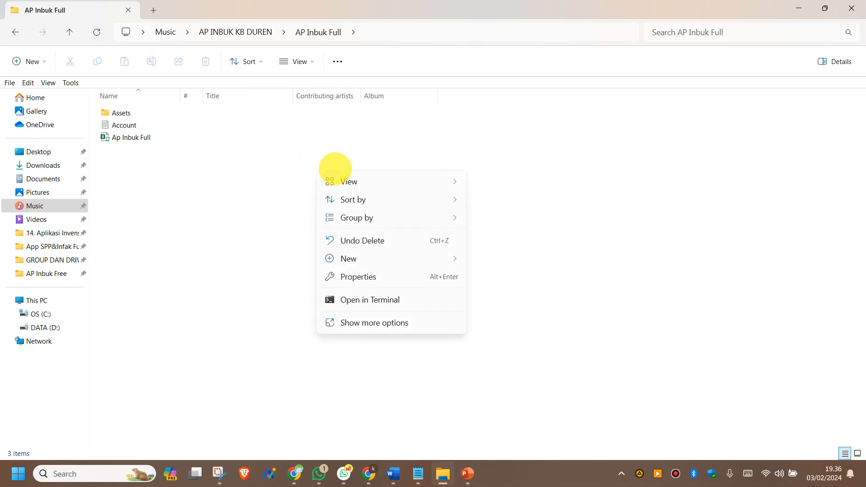
{"action": "mouse_move", "coordinate": [367, 259]}
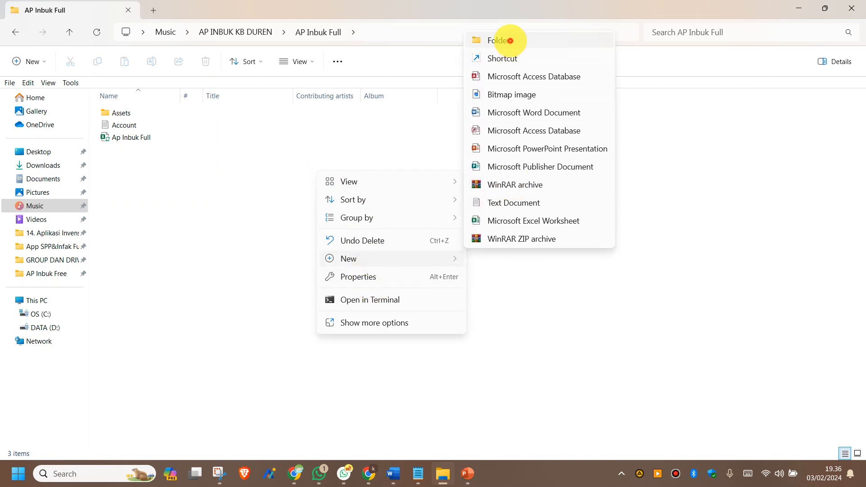
{"action": "left_click", "coordinate": [510, 40]}
{"action": "left_click", "coordinate": [331, 234]}
{"action": "left_click", "coordinate": [125, 151]}
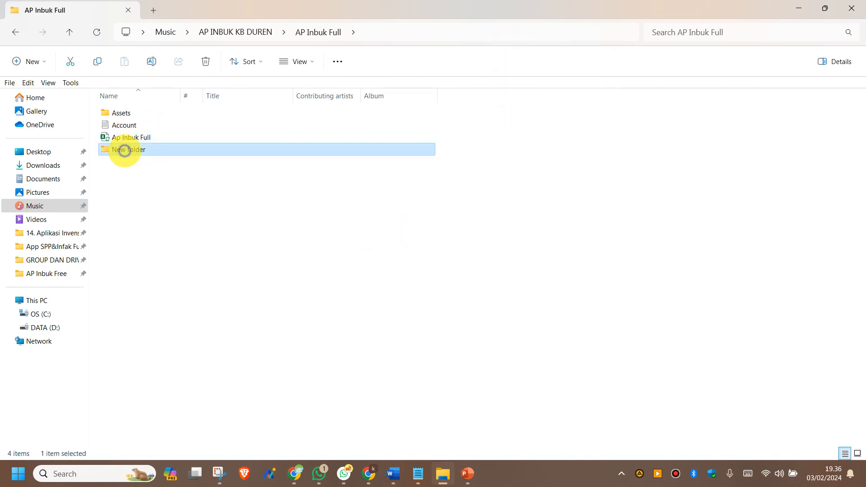
{"action": "right_click", "coordinate": [125, 151]}
{"action": "left_click", "coordinate": [203, 166]}
{"action": "right_click", "coordinate": [251, 215]}
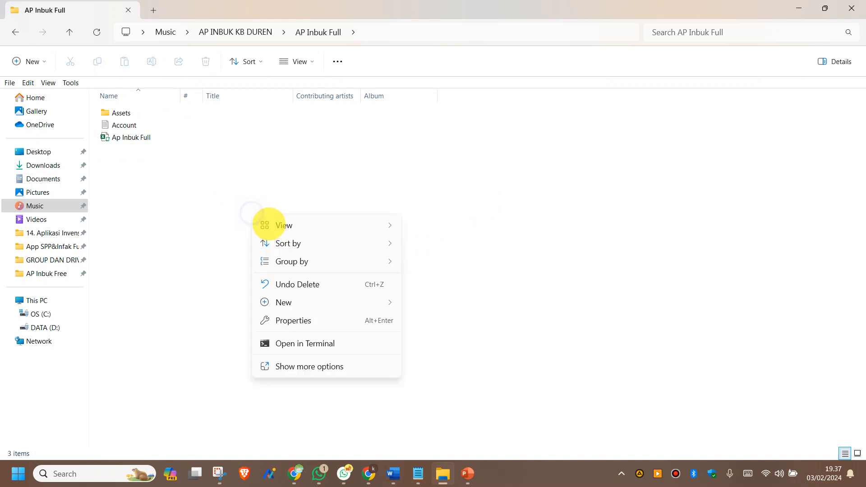
{"action": "mouse_move", "coordinate": [286, 226]}
{"action": "left_click", "coordinate": [442, 224]}
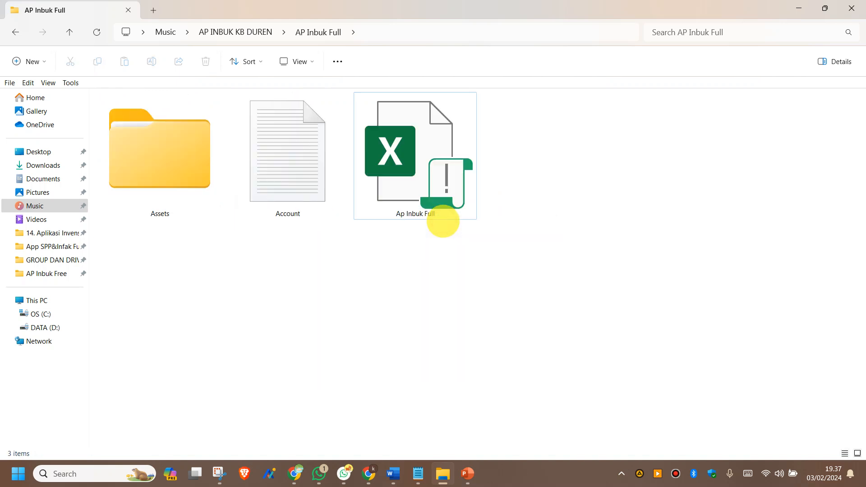
Step: Check Assets, Account and the workbook, then open Assets in extra large icons
{"action": "left_click", "coordinate": [183, 216]}
{"action": "left_click", "coordinate": [318, 174]}
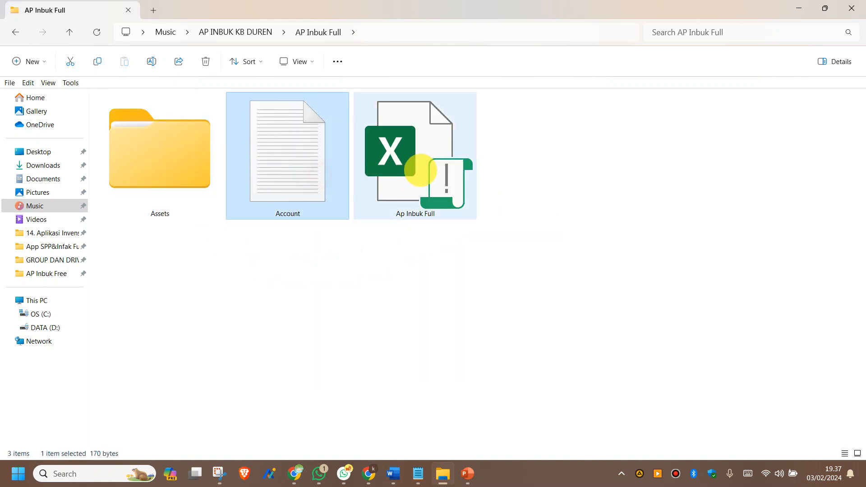
{"action": "left_click", "coordinate": [415, 164]}
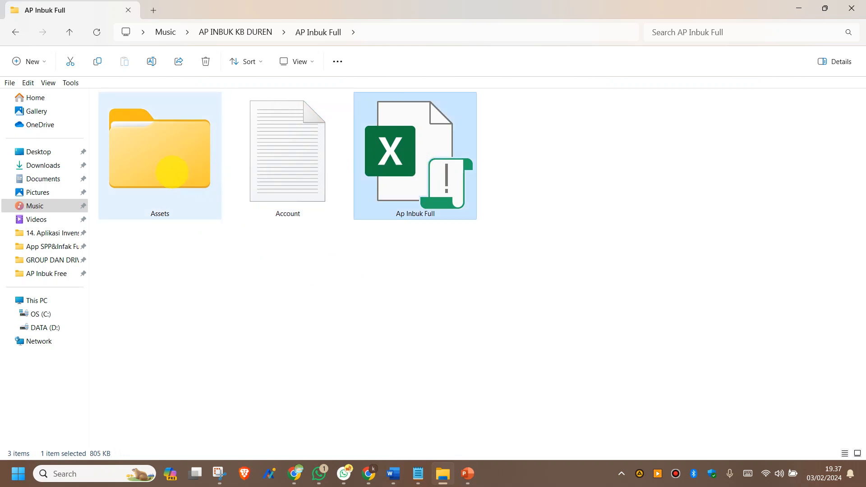
{"action": "double_click", "coordinate": [171, 170]}
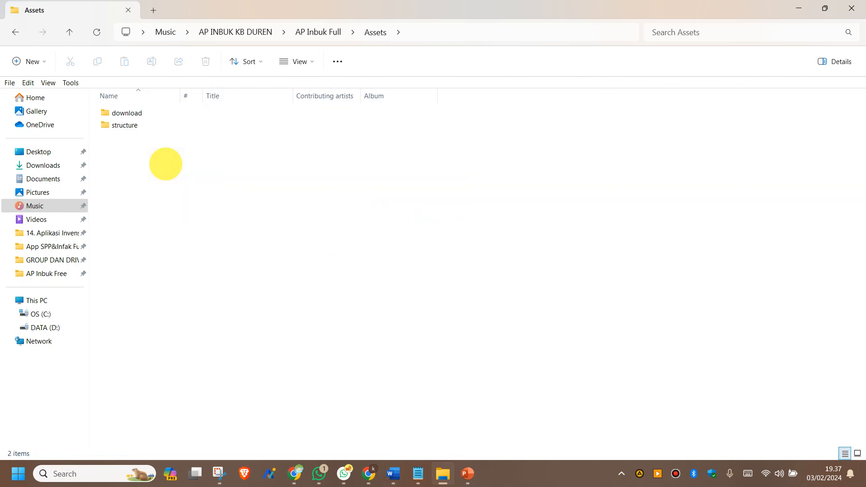
{"action": "right_click", "coordinate": [231, 158]}
{"action": "mouse_move", "coordinate": [281, 170]}
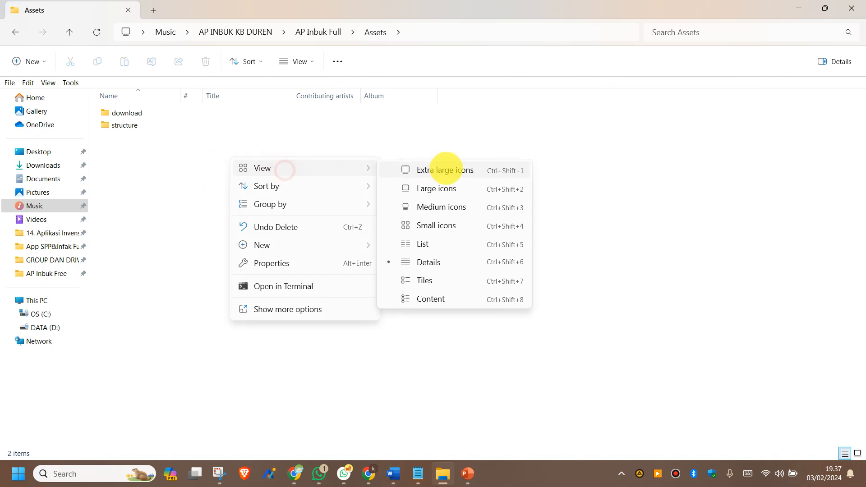
{"action": "left_click", "coordinate": [447, 168]}
{"action": "left_click", "coordinate": [179, 162]}
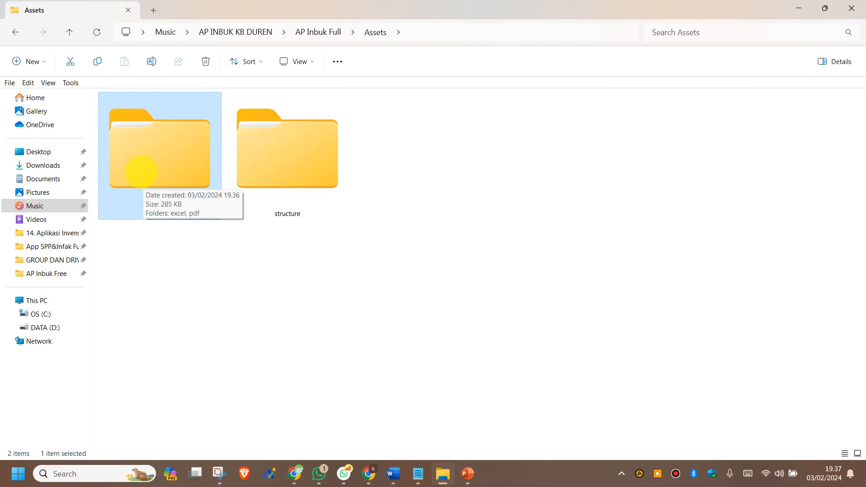
Step: Browse the download folder's excel and pdf subfolders, then return to Assets
{"action": "double_click", "coordinate": [174, 168]}
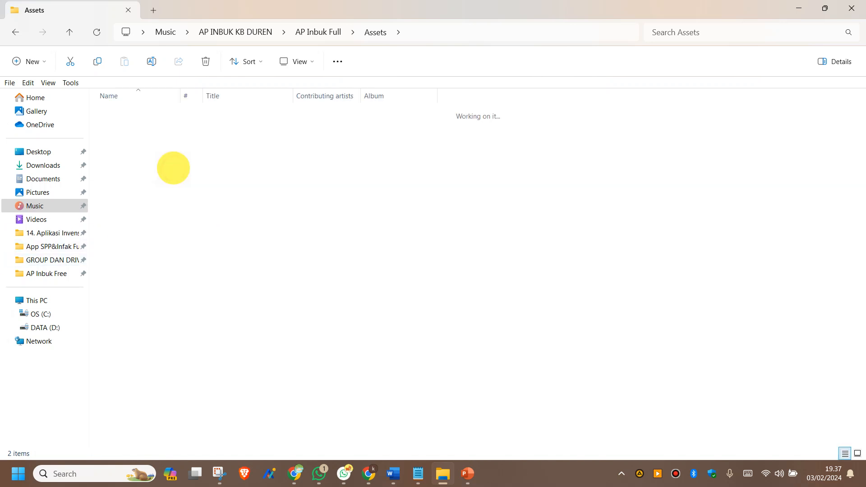
{"action": "right_click", "coordinate": [177, 167]}
{"action": "mouse_move", "coordinate": [208, 255]}
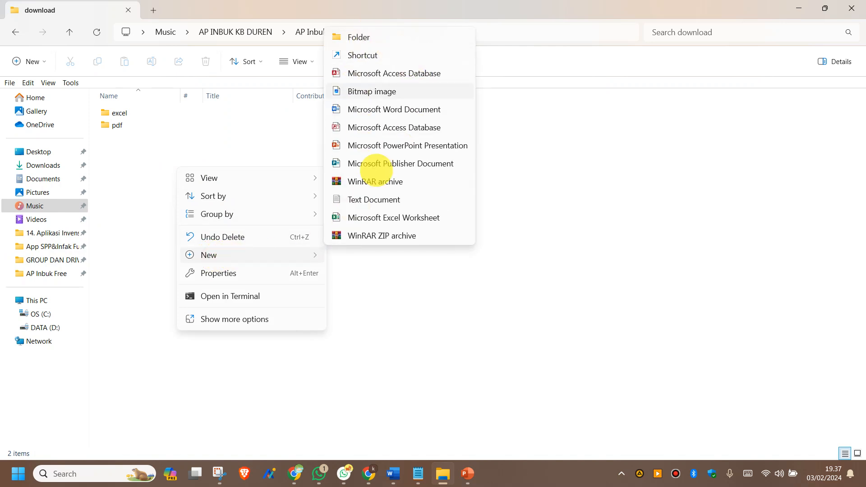
{"action": "mouse_move", "coordinate": [244, 177]}
{"action": "left_click", "coordinate": [356, 179]}
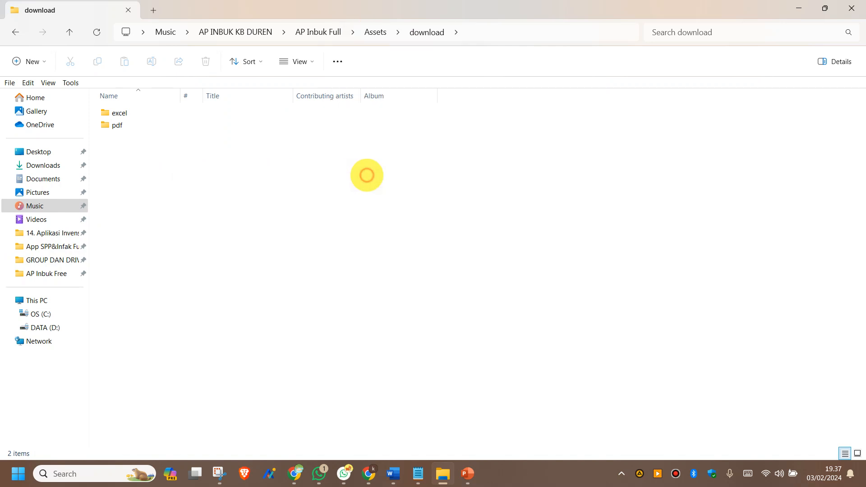
{"action": "left_click", "coordinate": [184, 170]}
{"action": "left_click", "coordinate": [297, 159]}
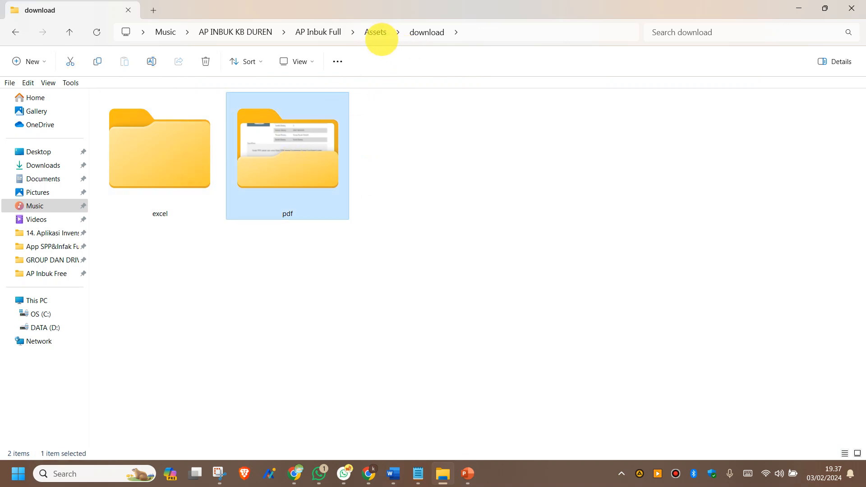
{"action": "left_click", "coordinate": [367, 32]}
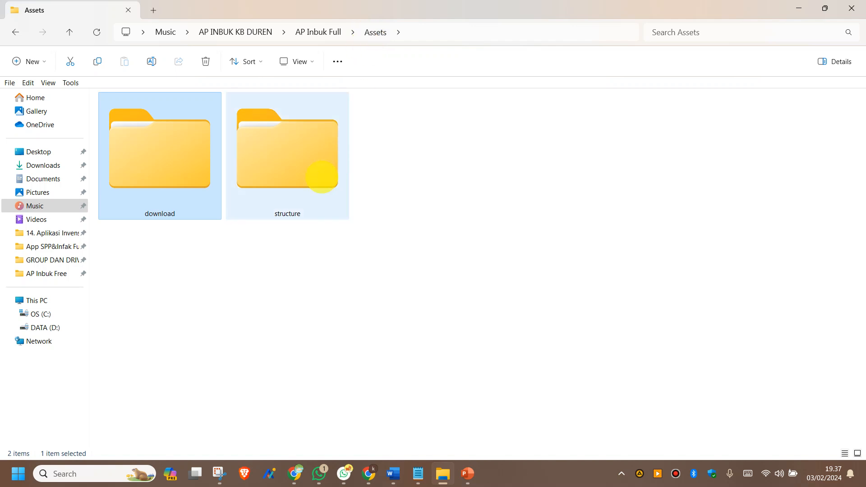
Step: Look inside the structure folder, then return to AP Inbuk Full and select the Ap Inbuk Full workbook
{"action": "double_click", "coordinate": [315, 176]}
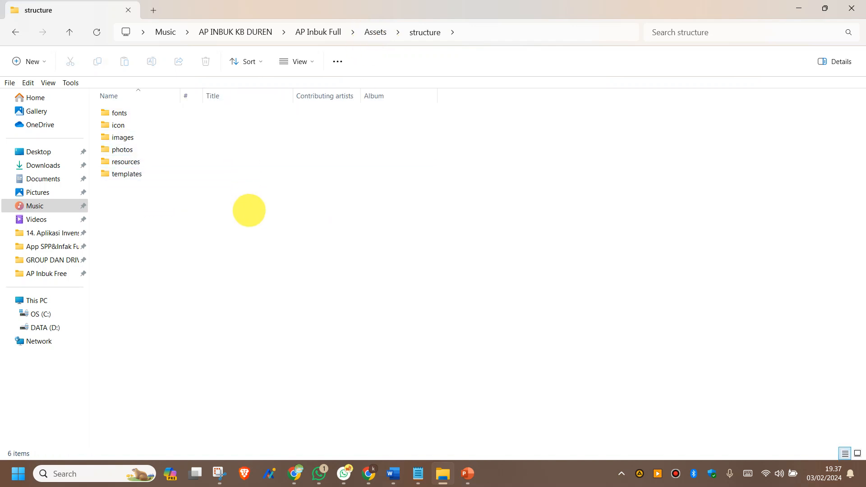
{"action": "left_click", "coordinate": [374, 33]}
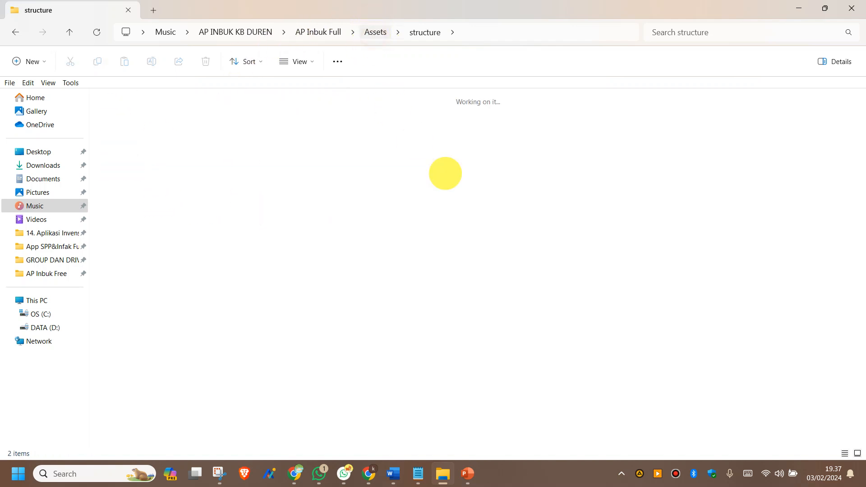
{"action": "left_click", "coordinate": [315, 32]}
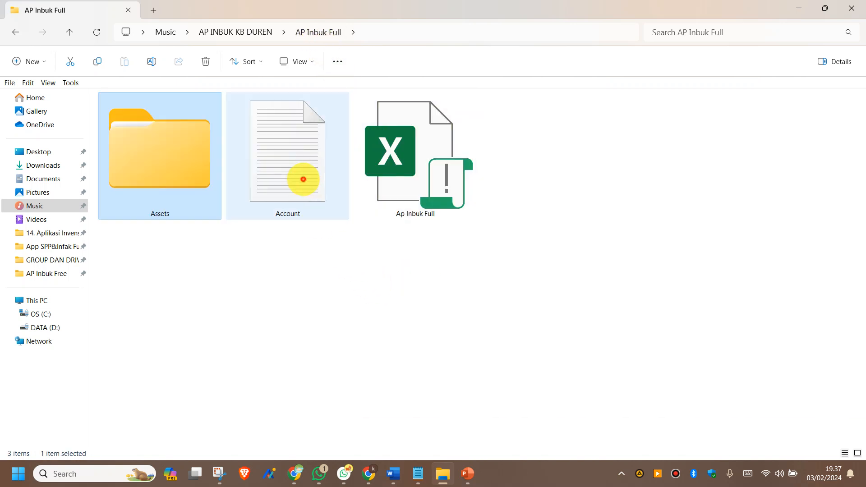
{"action": "left_click", "coordinate": [300, 180]}
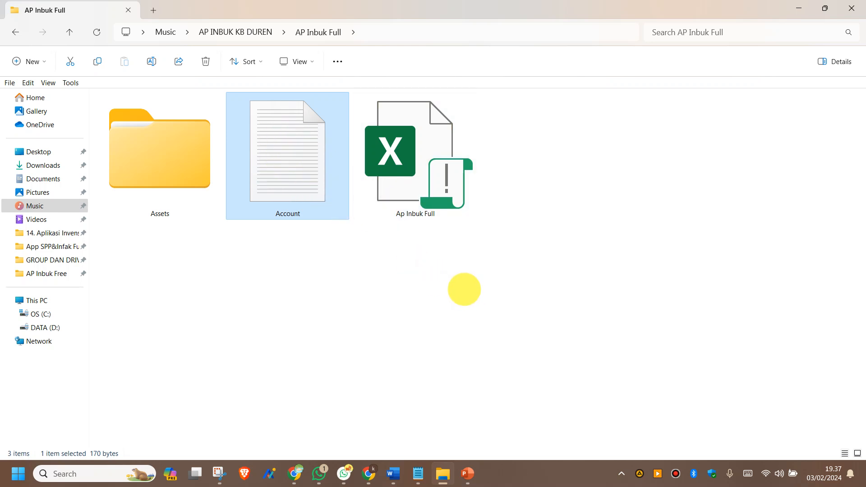
{"action": "left_click", "coordinate": [421, 160]}
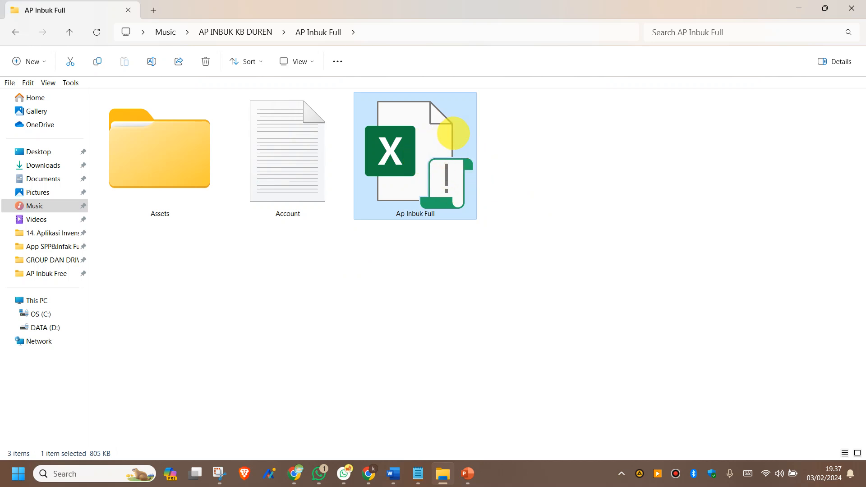
Step: Tick Unblock in the Ap Inbuk Full workbook's Properties, apply it, and reselect the file
{"action": "mouse_move", "coordinate": [453, 134]}
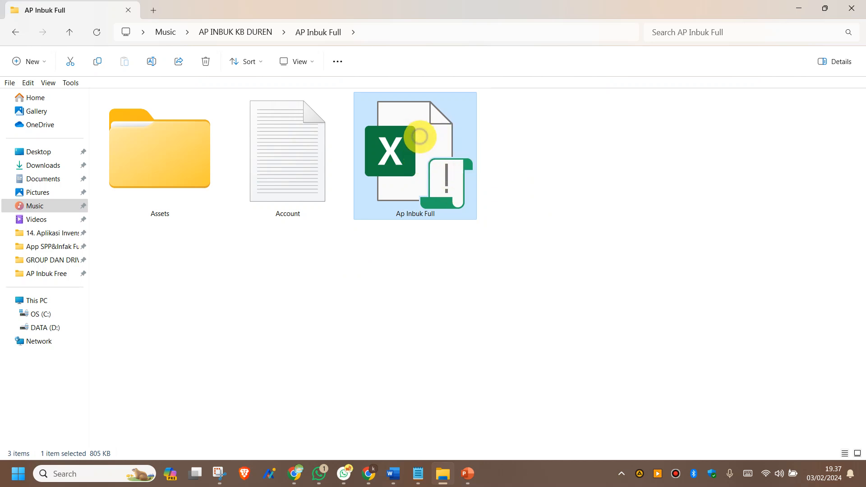
{"action": "right_click", "coordinate": [420, 136]}
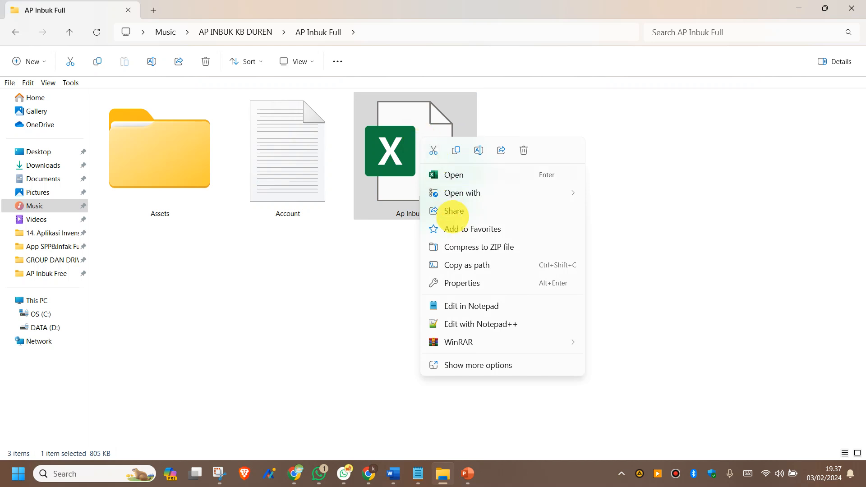
{"action": "left_click", "coordinate": [463, 284]}
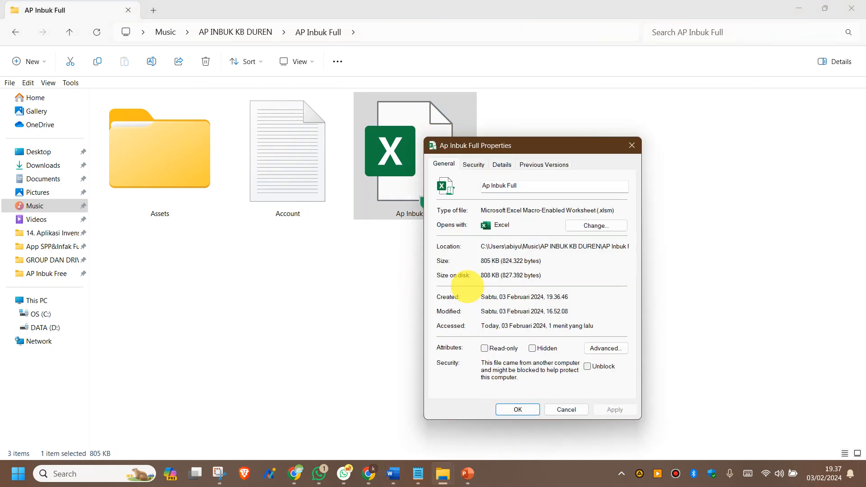
{"action": "left_click_drag", "start_coordinate": [492, 144], "coordinate": [383, 74]}
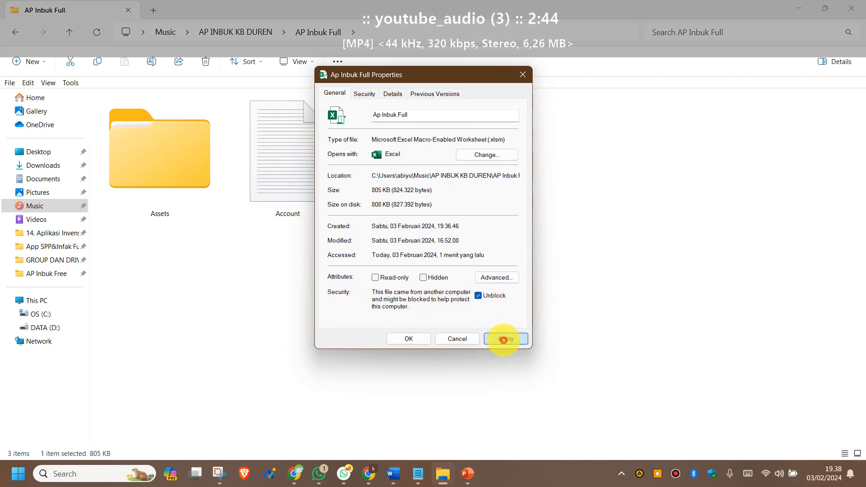
{"action": "left_click", "coordinate": [504, 341]}
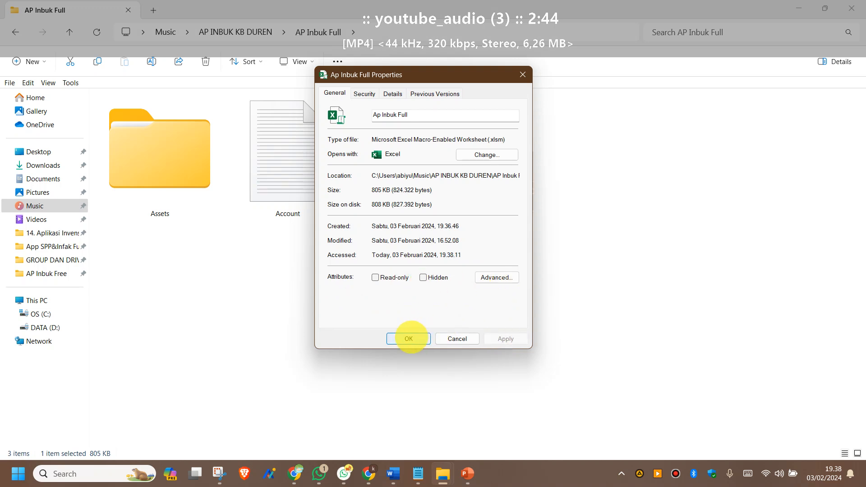
{"action": "left_click", "coordinate": [409, 339]}
{"action": "left_click", "coordinate": [509, 295]}
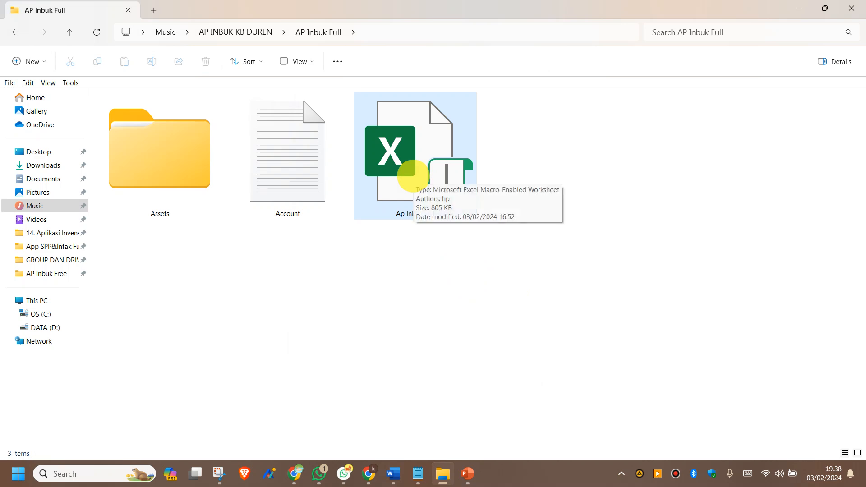
{"action": "left_click", "coordinate": [413, 176]}
Step: Open Ap Inbuk Full in Excel and log in to the app with its password
{"action": "double_click", "coordinate": [413, 176]}
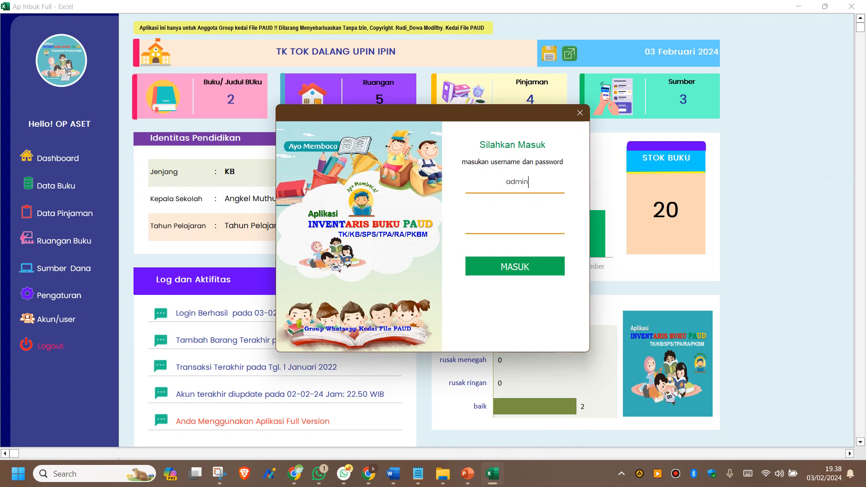
{"action": "left_click", "coordinate": [524, 219]}
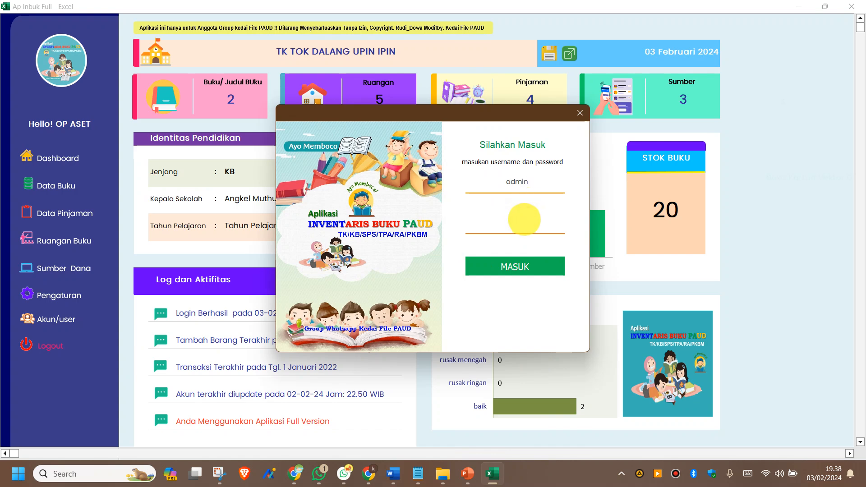
{"action": "type", "text": "*****"}
{"action": "left_click", "coordinate": [517, 266]}
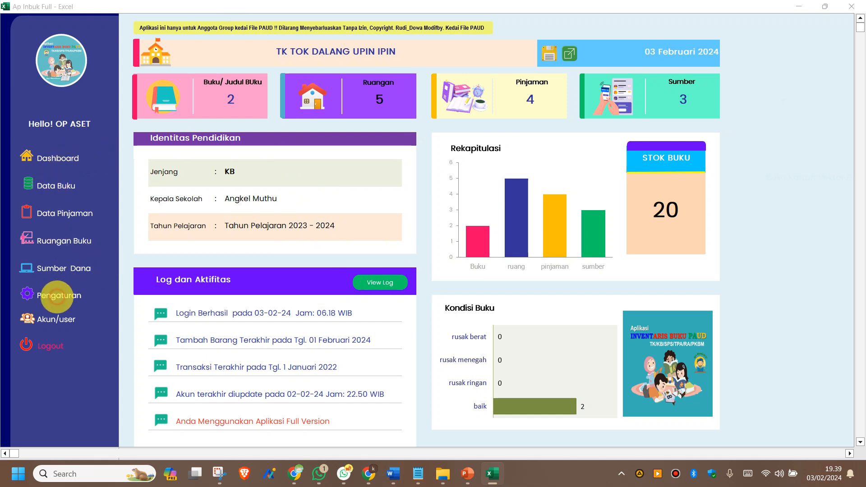
{"action": "left_click", "coordinate": [57, 297]}
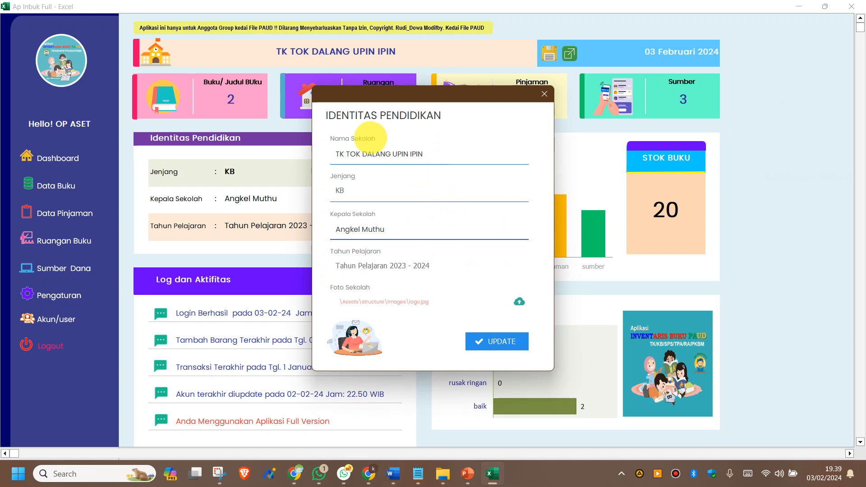
{"action": "left_click", "coordinate": [437, 140]}
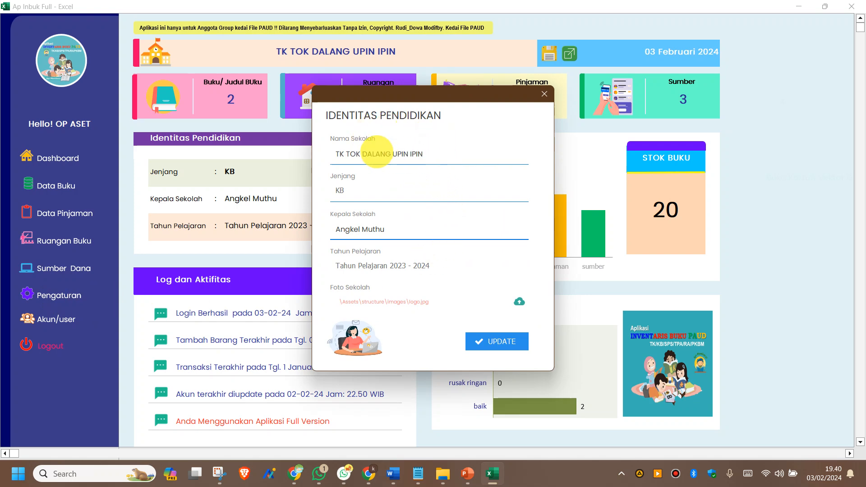
{"action": "left_click", "coordinate": [357, 193]}
{"action": "left_click", "coordinate": [357, 194]}
{"action": "left_click", "coordinate": [358, 194]}
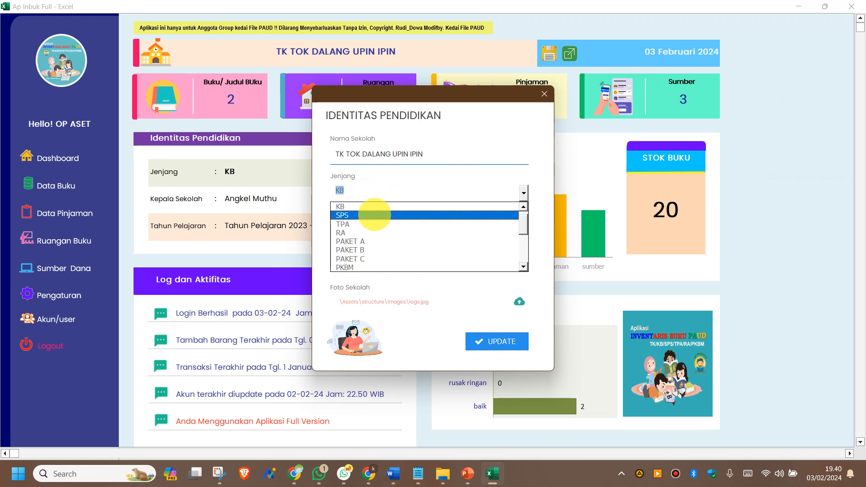
{"action": "left_click", "coordinate": [373, 195]}
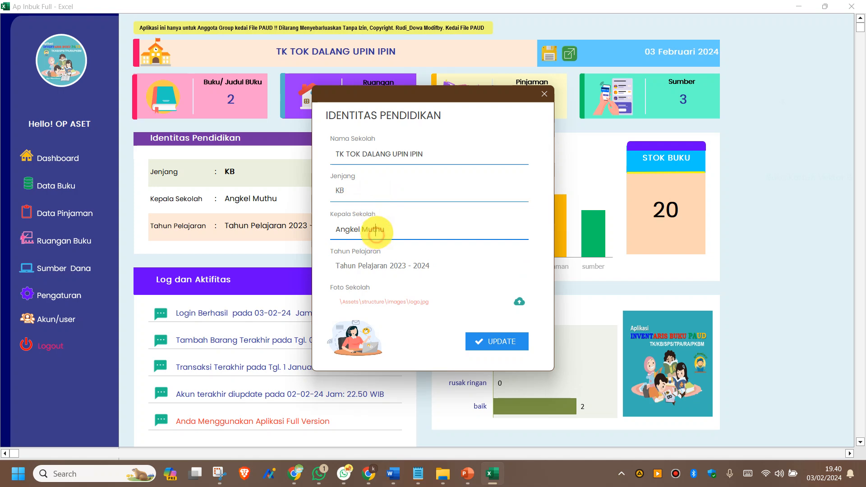
{"action": "left_click", "coordinate": [393, 266]}
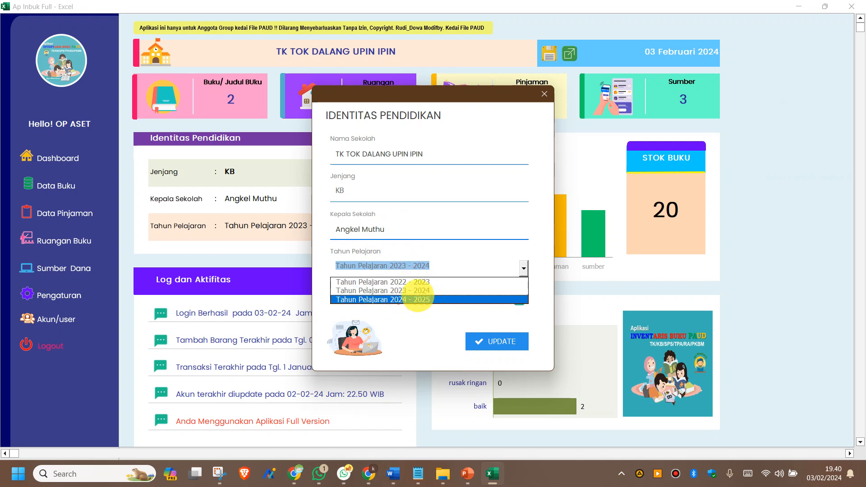
{"action": "left_click", "coordinate": [400, 291]}
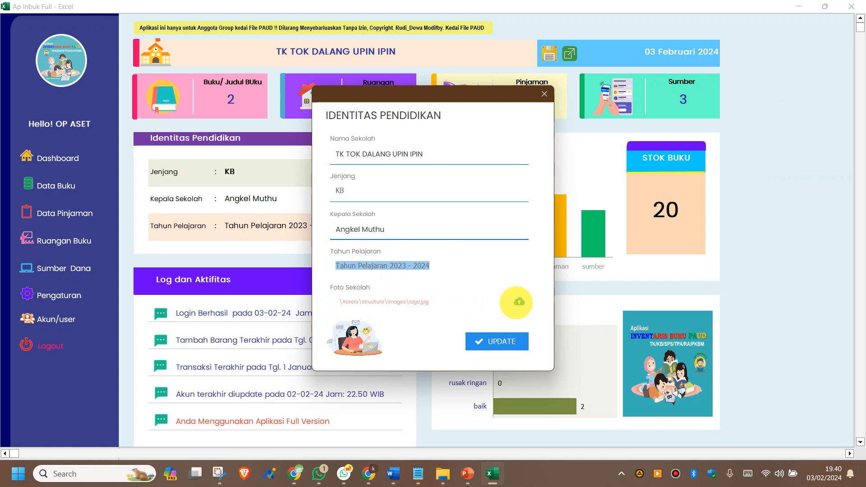
{"action": "left_click", "coordinate": [519, 303]}
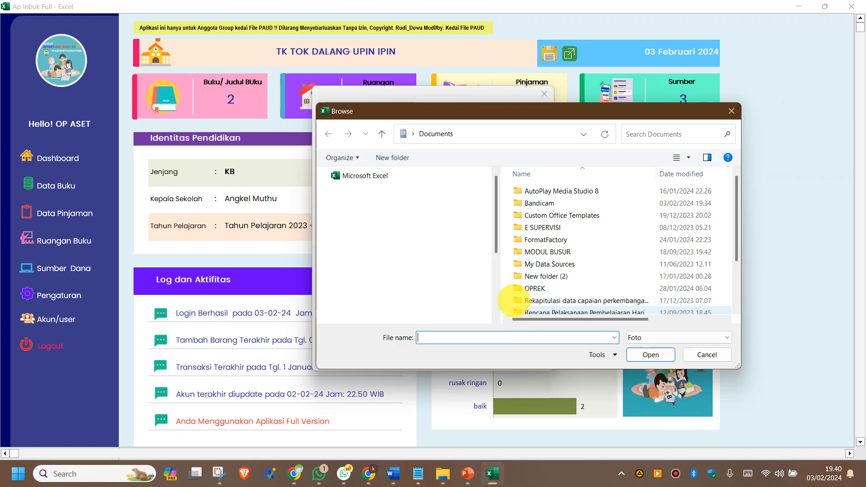
{"action": "left_click", "coordinate": [374, 213]}
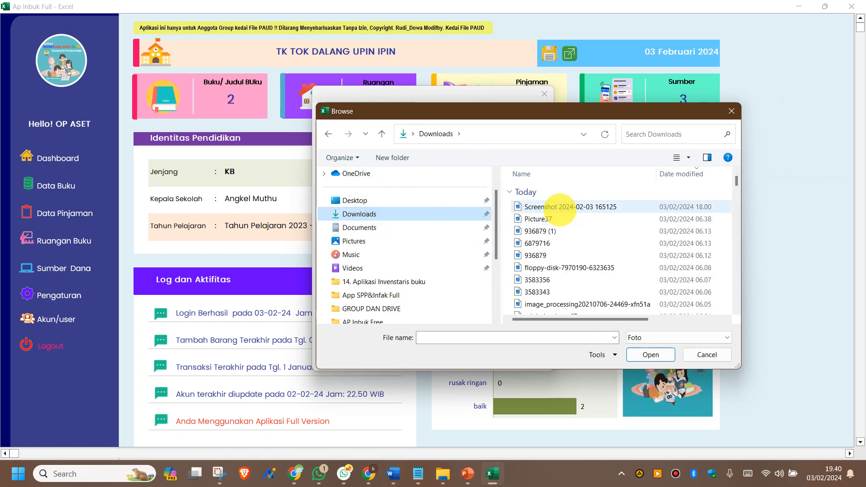
{"action": "left_click", "coordinate": [730, 113]}
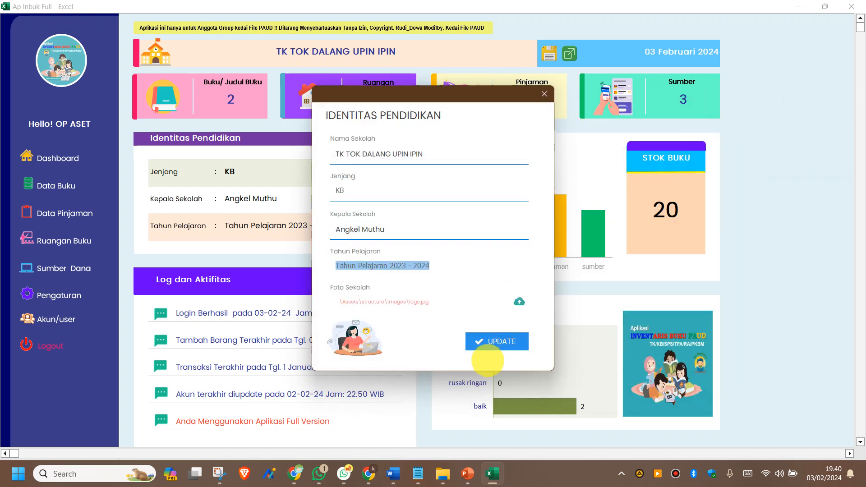
{"action": "left_click", "coordinate": [495, 342]}
{"action": "left_click", "coordinate": [435, 315]}
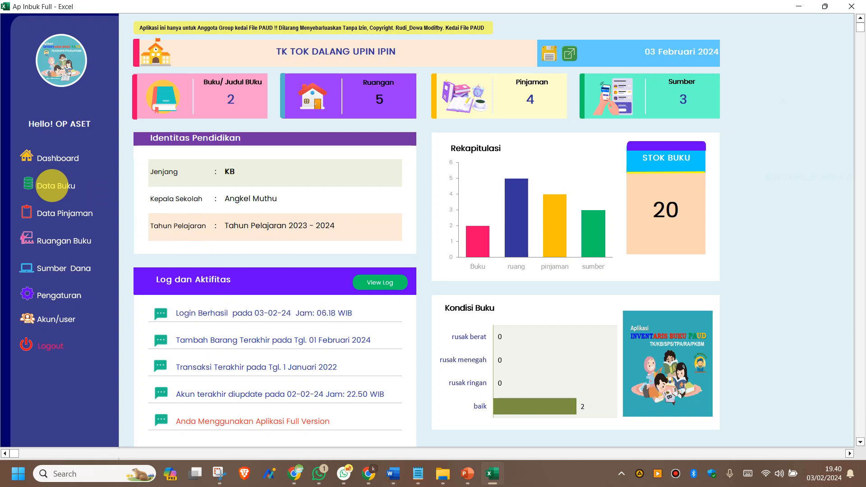
Step: Open the Data Ruangan room list and delete Ruang Kepala Sekolah
{"action": "left_click", "coordinate": [63, 242]}
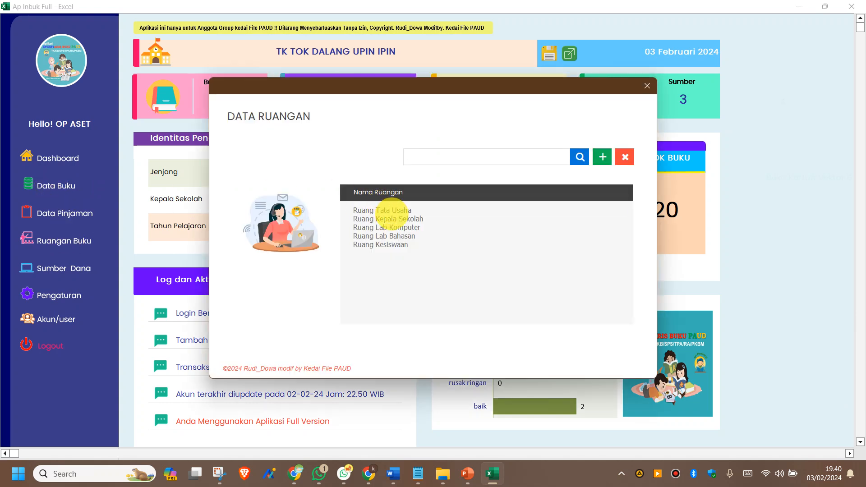
{"action": "left_click", "coordinate": [391, 212]}
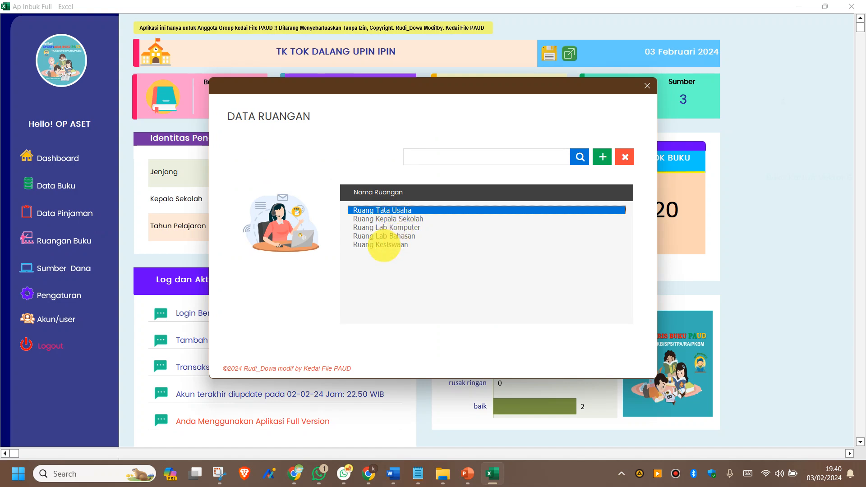
{"action": "left_click", "coordinate": [469, 159]}
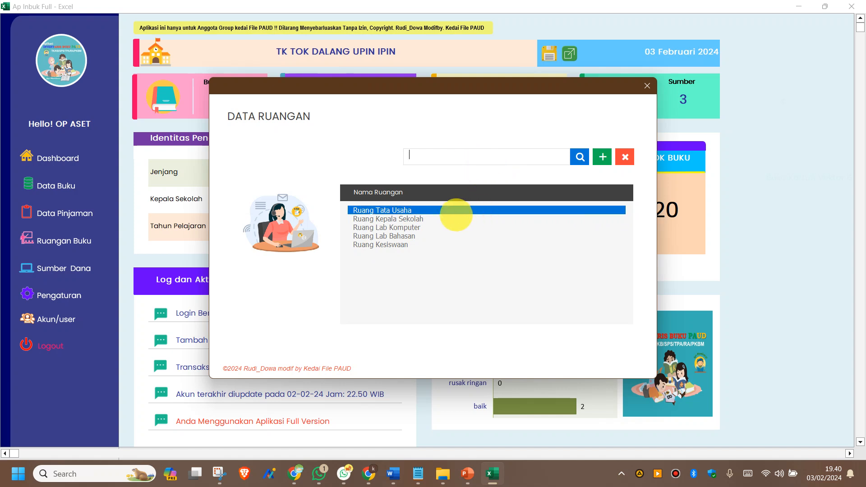
{"action": "left_click", "coordinate": [366, 245]}
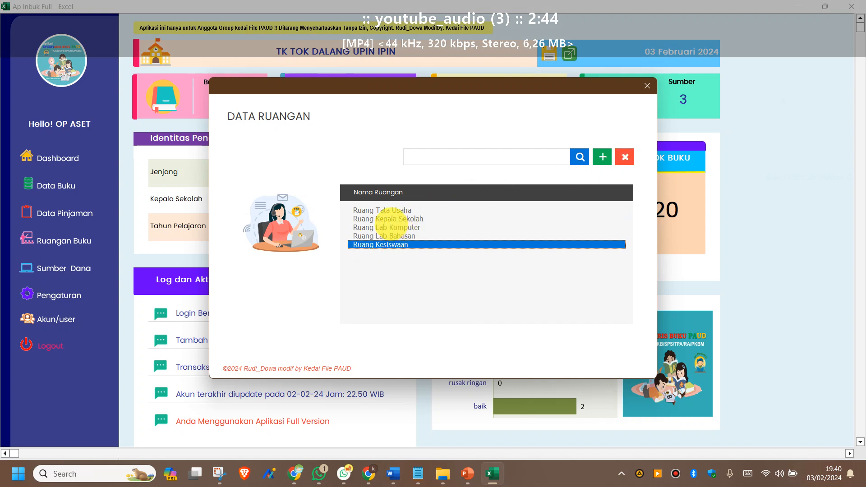
{"action": "left_click", "coordinate": [388, 219]}
{"action": "left_click", "coordinate": [625, 157]}
{"action": "left_click", "coordinate": [462, 362]}
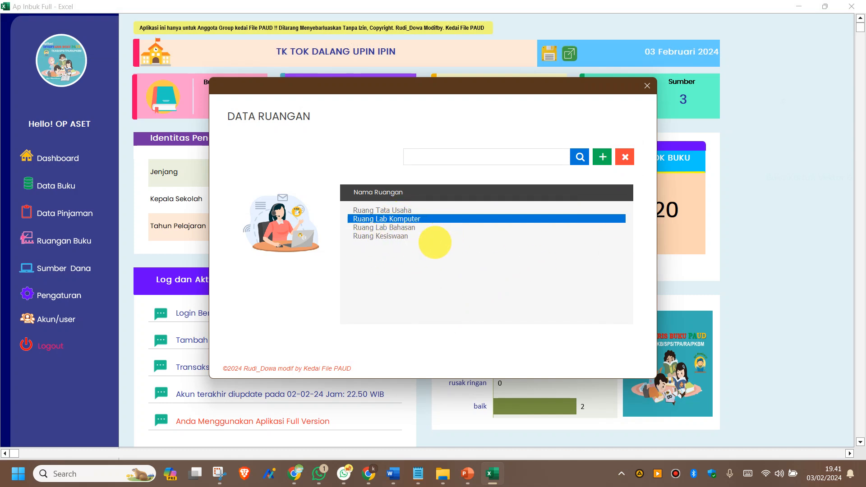
Step: Delete Ruang Kesiswaan, Ruang Lab Komputer, Ruang Lab Bahasan and Ruang Tata Usaha
{"action": "left_click", "coordinate": [373, 237]}
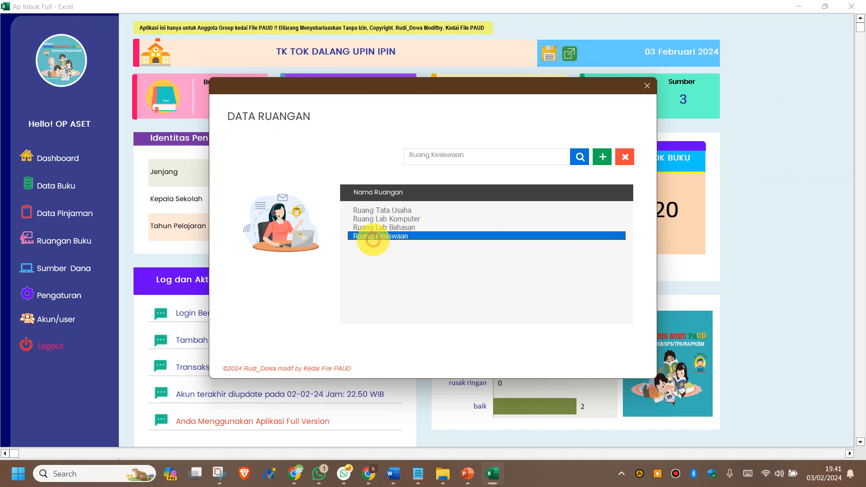
{"action": "left_click", "coordinate": [625, 157]}
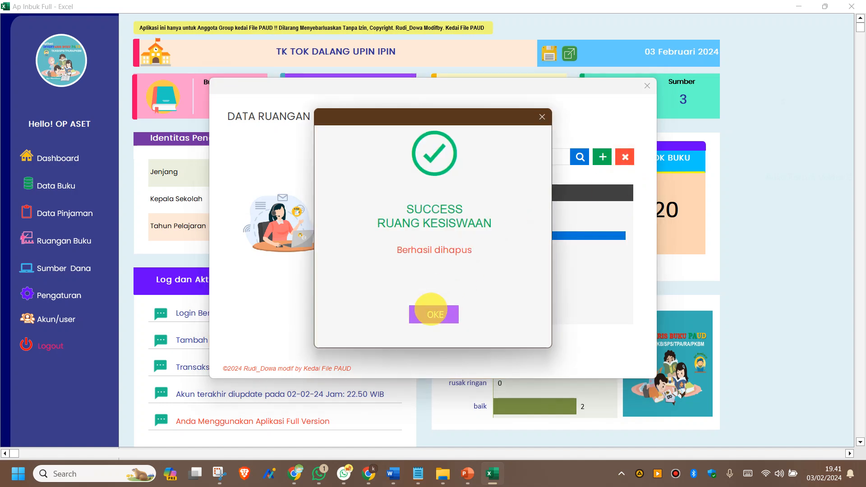
{"action": "left_click", "coordinate": [428, 307]}
{"action": "left_click", "coordinate": [386, 220]}
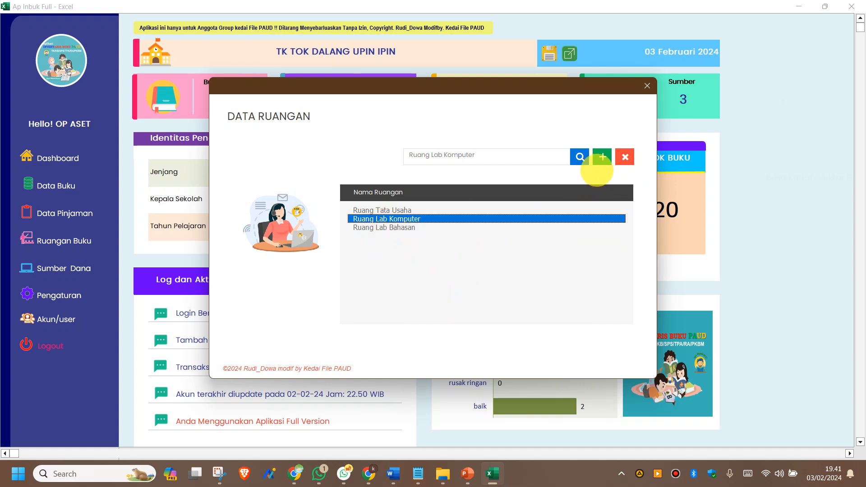
{"action": "left_click", "coordinate": [626, 157]}
{"action": "left_click", "coordinate": [443, 322]}
{"action": "left_click", "coordinate": [395, 219]}
{"action": "left_click", "coordinate": [619, 158]}
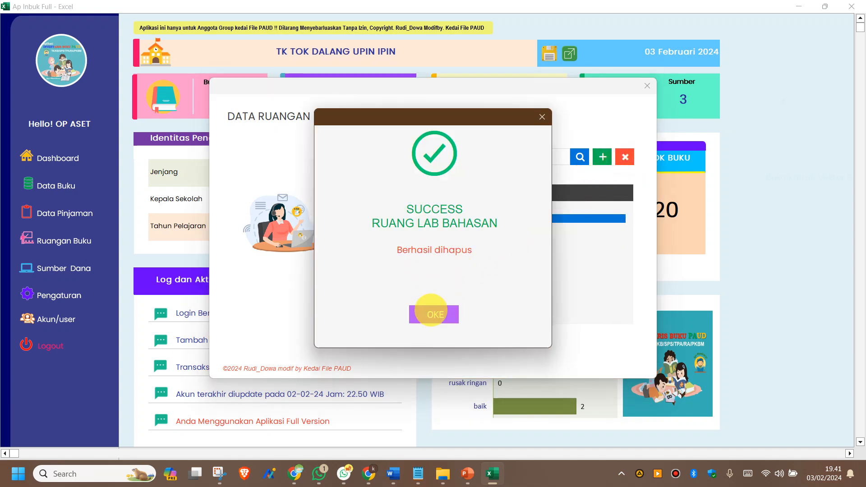
{"action": "left_click", "coordinate": [429, 316]}
{"action": "left_click", "coordinate": [386, 215]}
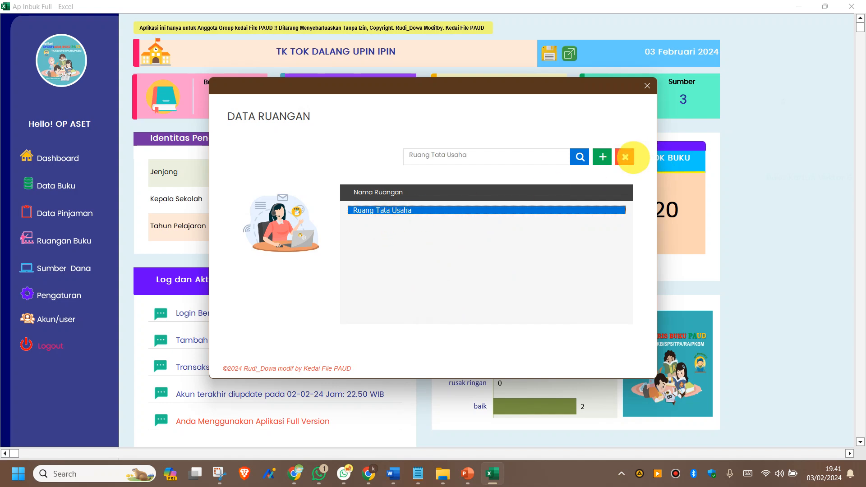
{"action": "left_click", "coordinate": [625, 157]}
{"action": "left_click", "coordinate": [434, 313]}
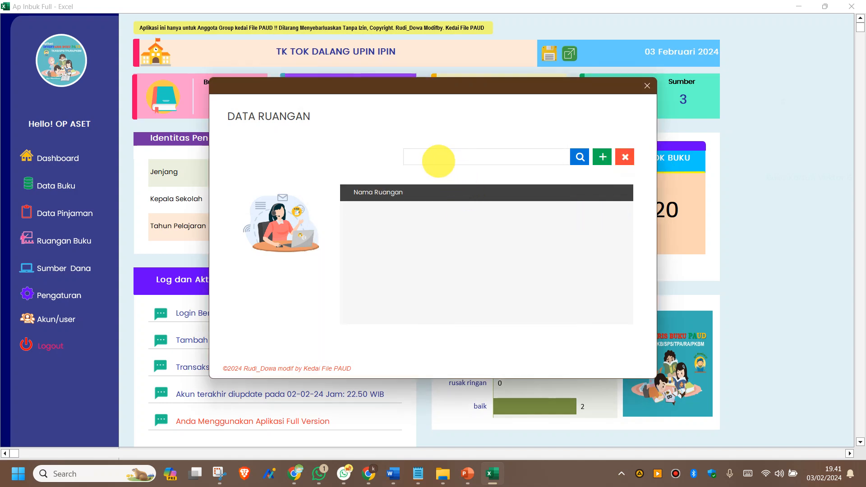
Step: Add rooms Ruang Guru and Ruang Kelas A, then close the Data Ruangan form
{"action": "left_click", "coordinate": [437, 160]}
{"action": "type", "text": "Ruang  Guru"}
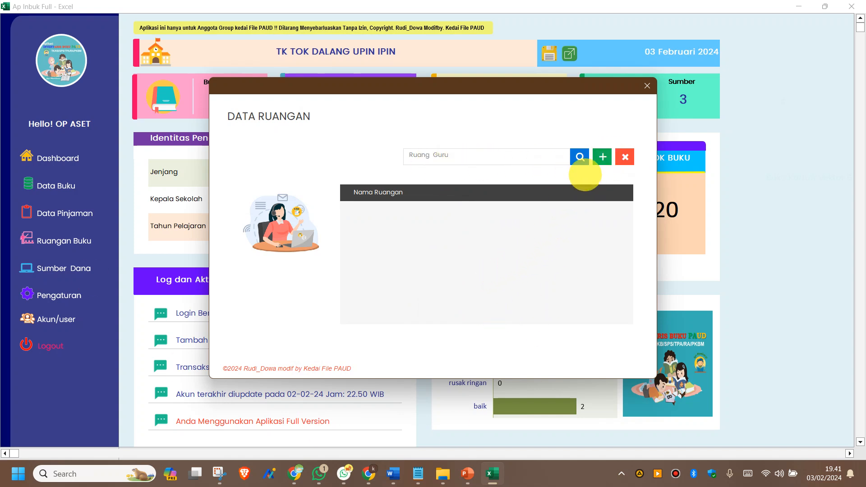
{"action": "left_click", "coordinate": [603, 156]}
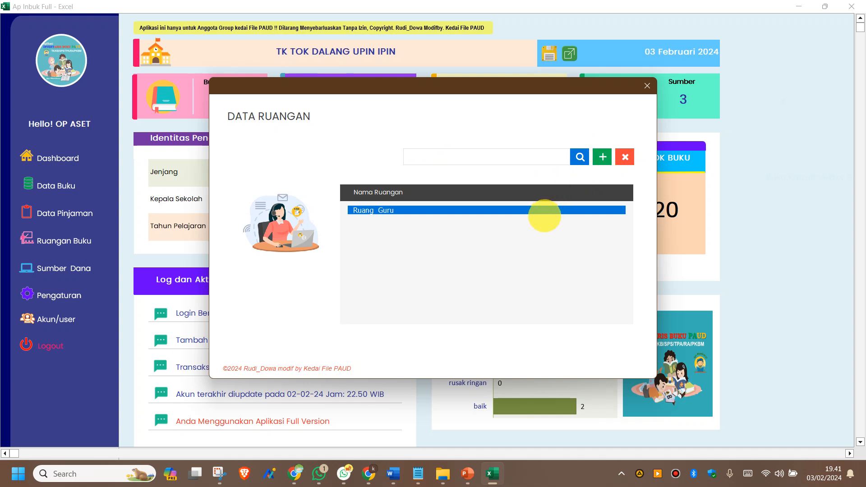
{"action": "left_click", "coordinate": [471, 156]}
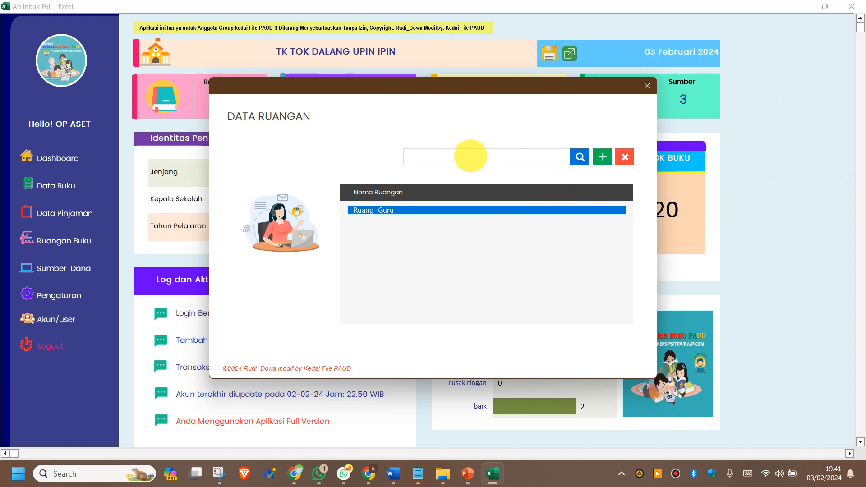
{"action": "type", "text": "Ruang Kel"}
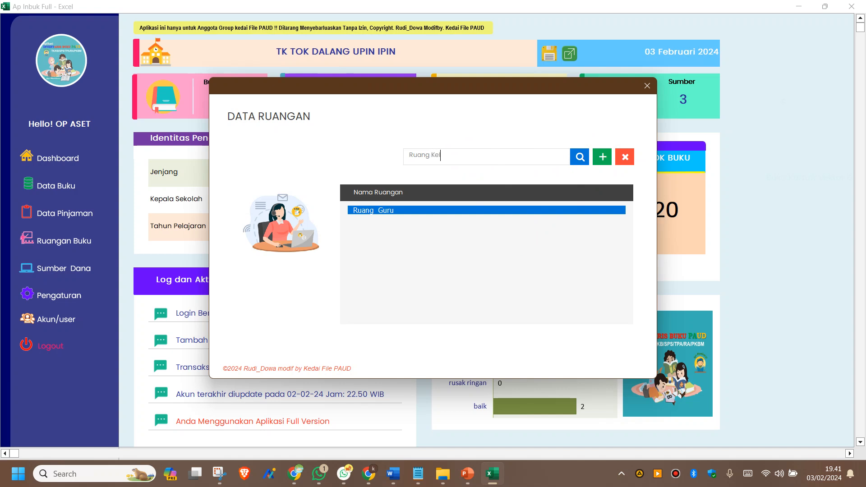
{"action": "type", "text": "as A"}
{"action": "left_click", "coordinate": [603, 157]}
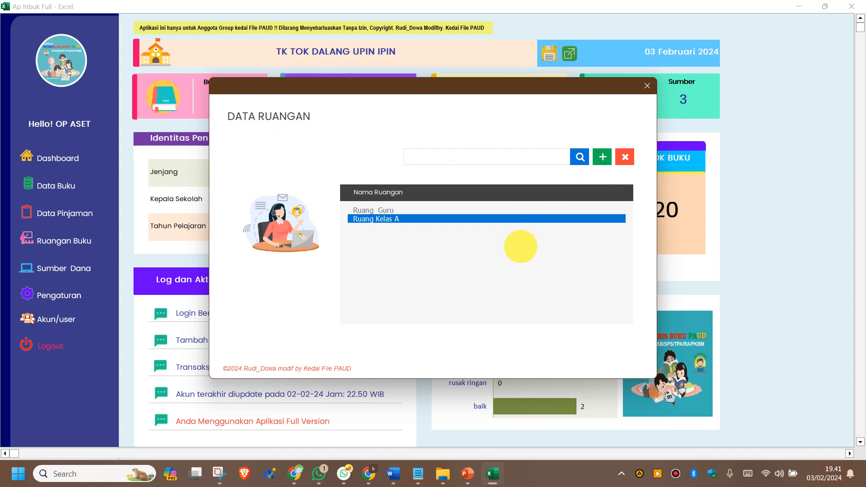
{"action": "left_click", "coordinate": [647, 86]}
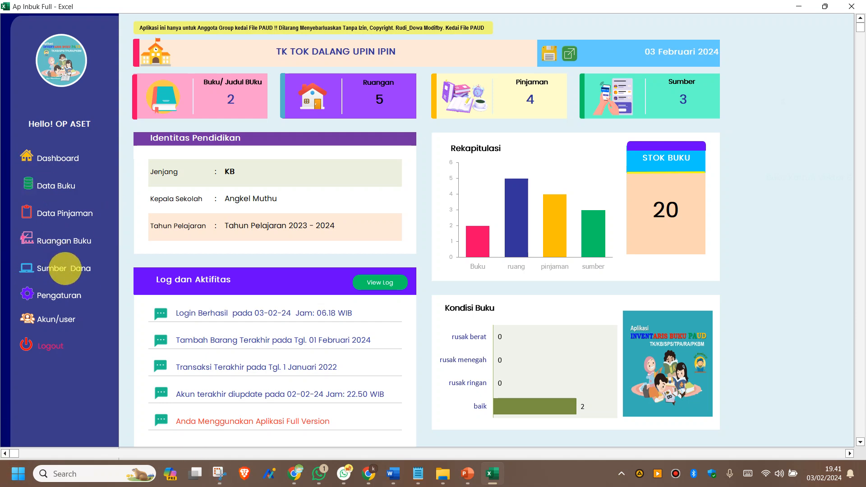
{"action": "left_click", "coordinate": [65, 268]}
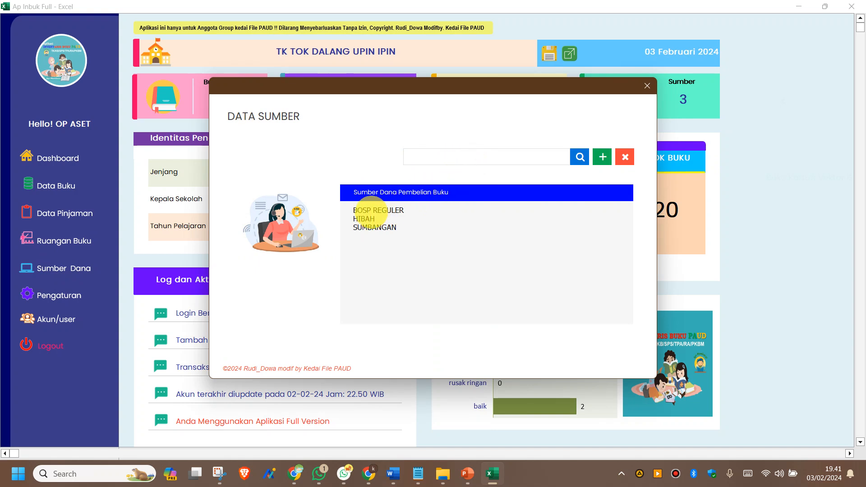
{"action": "left_click", "coordinate": [386, 212]}
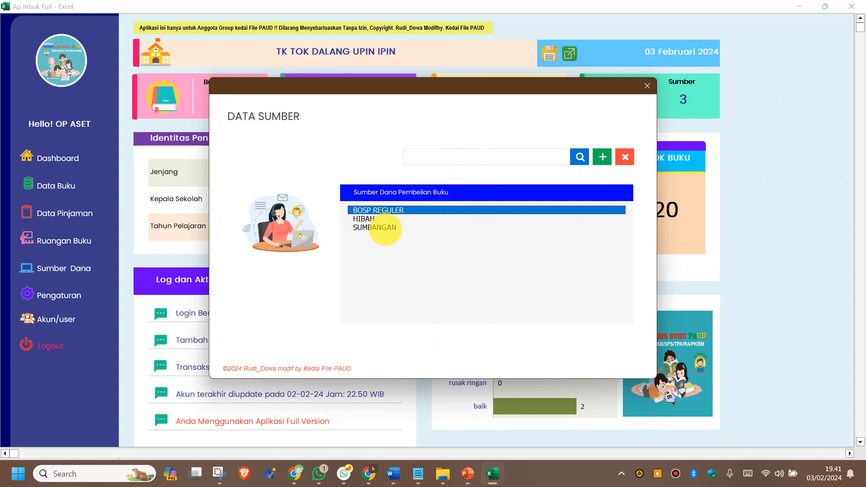
{"action": "left_click", "coordinate": [378, 219]}
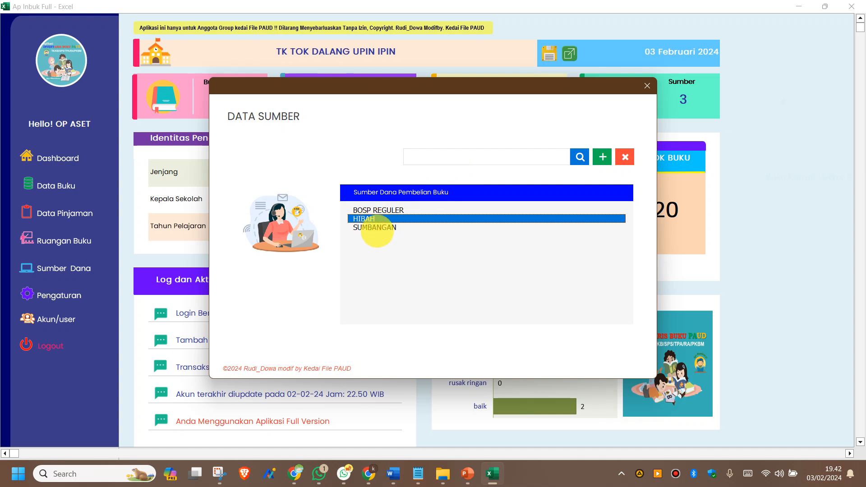
{"action": "left_click", "coordinate": [378, 229]}
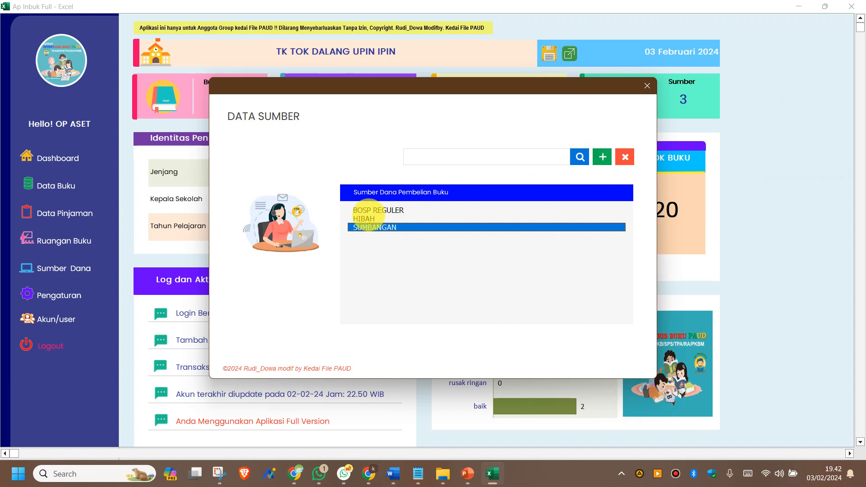
{"action": "left_click", "coordinate": [369, 218]}
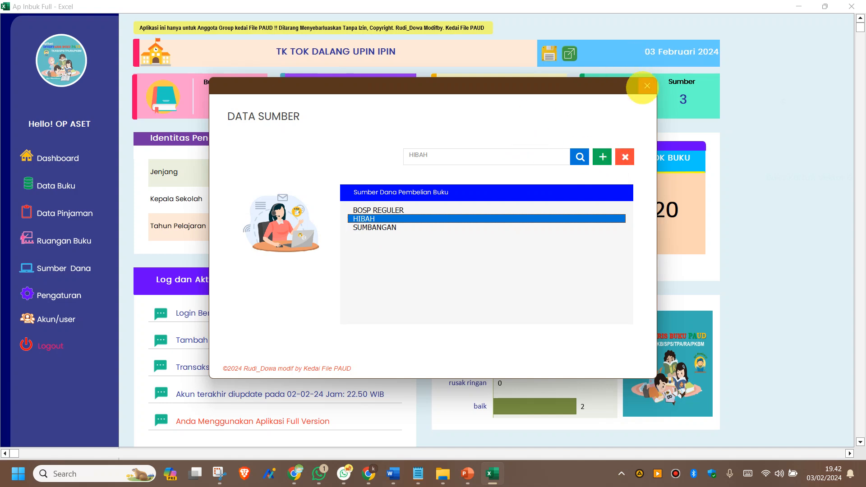
{"action": "left_click", "coordinate": [647, 86]}
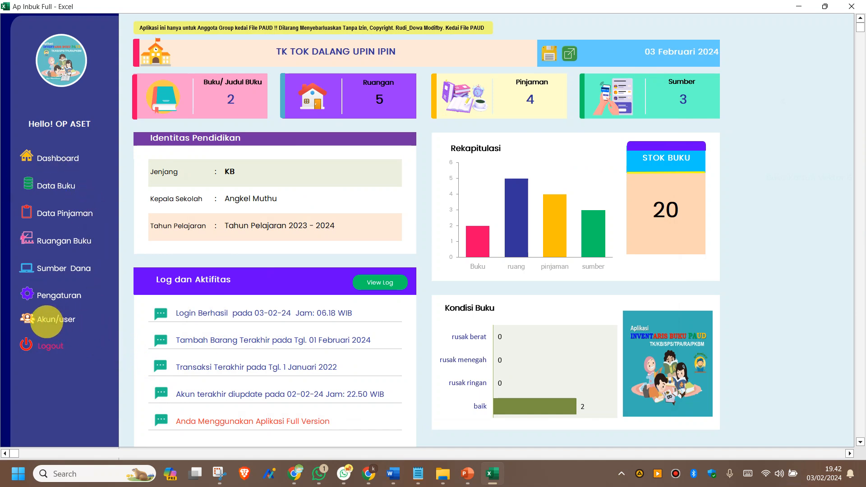
{"action": "left_click", "coordinate": [46, 321]}
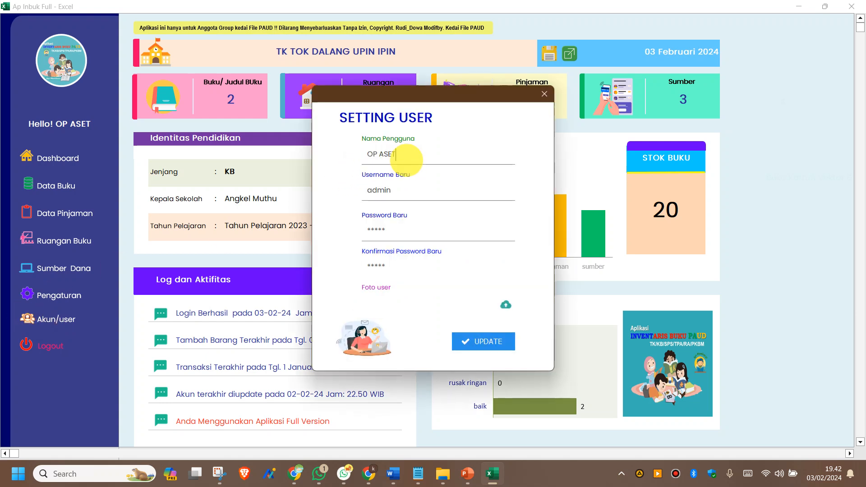
{"action": "left_click", "coordinate": [406, 156]}
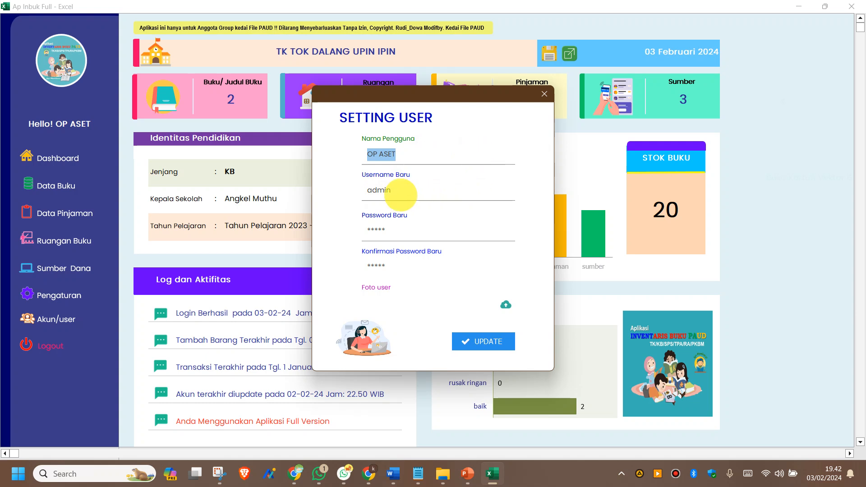
{"action": "left_click", "coordinate": [400, 195]}
{"action": "left_click", "coordinate": [401, 230]}
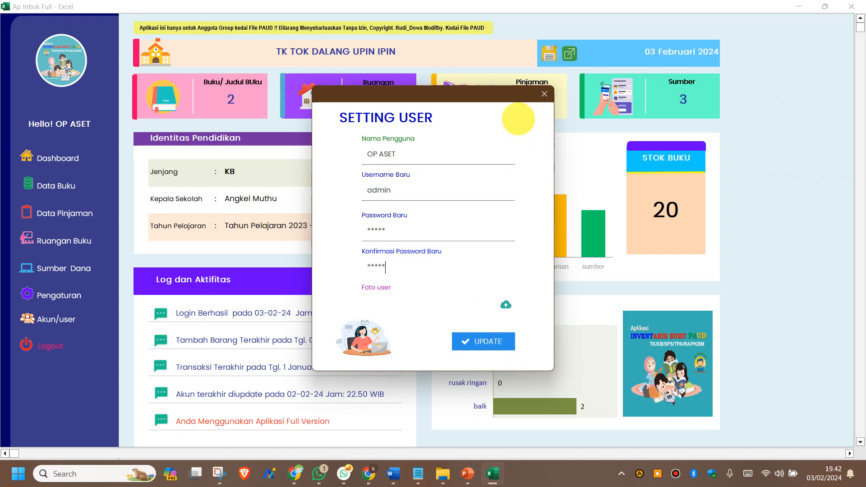
{"action": "left_click", "coordinate": [545, 94]}
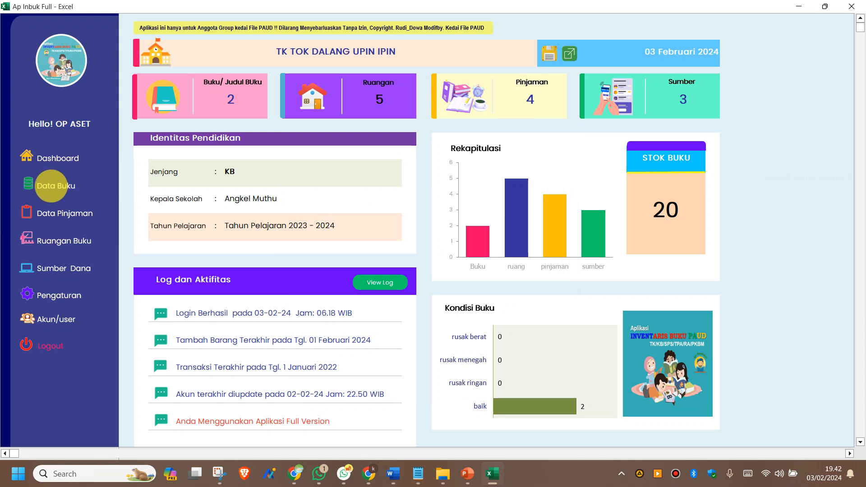
Step: Open Data Buku and start a new record in the Tambah Data Buku form
{"action": "left_click", "coordinate": [50, 185]}
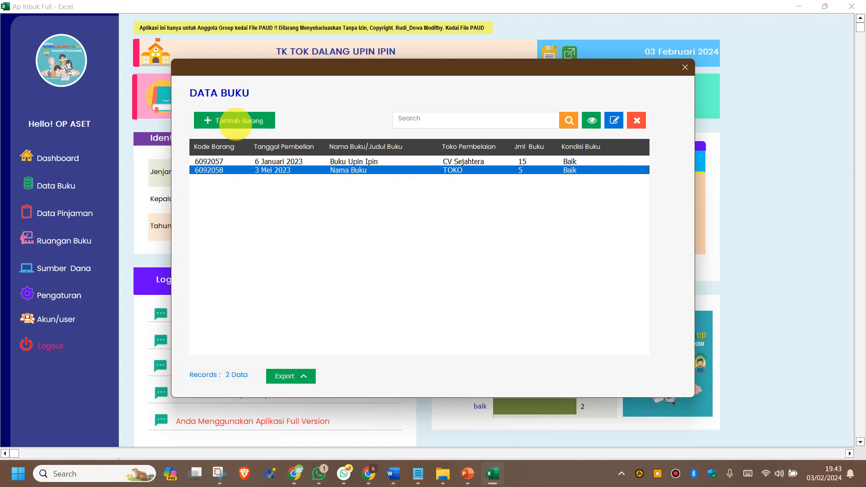
{"action": "left_click", "coordinate": [236, 121]}
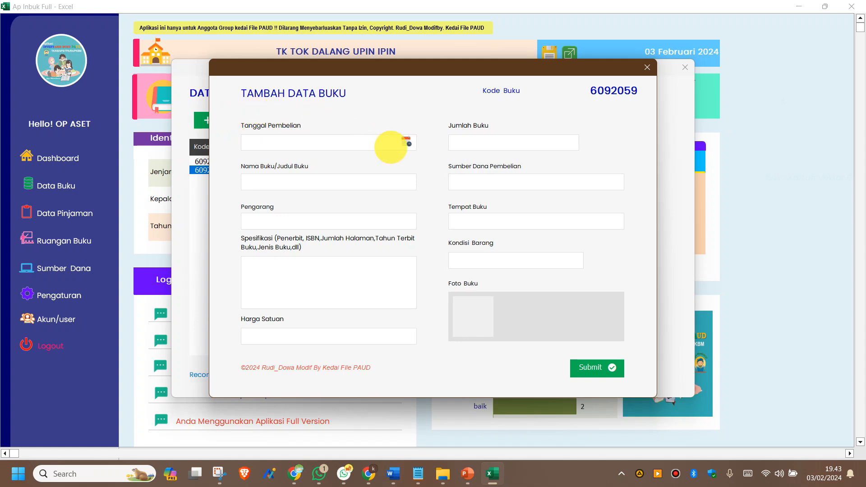
{"action": "left_click_drag", "start_coordinate": [363, 72], "coordinate": [322, 85]}
{"action": "left_click", "coordinate": [232, 231]}
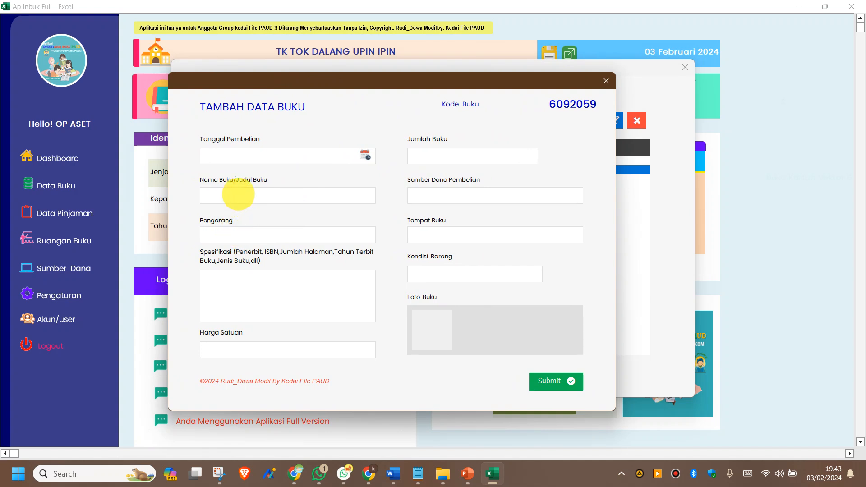
Step: Set the purchase date to day 2 of Februari in the date picker
{"action": "left_click", "coordinate": [364, 156]}
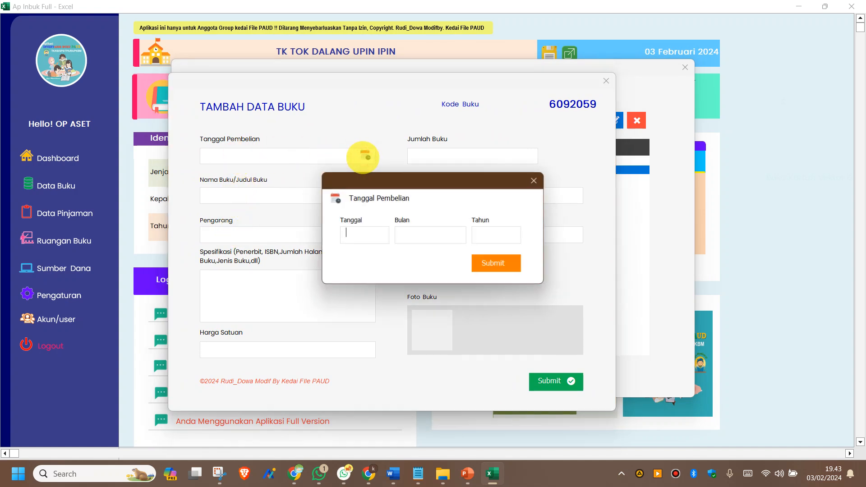
{"action": "left_click", "coordinate": [368, 233]}
{"action": "left_click", "coordinate": [367, 257]}
{"action": "left_click", "coordinate": [436, 238]}
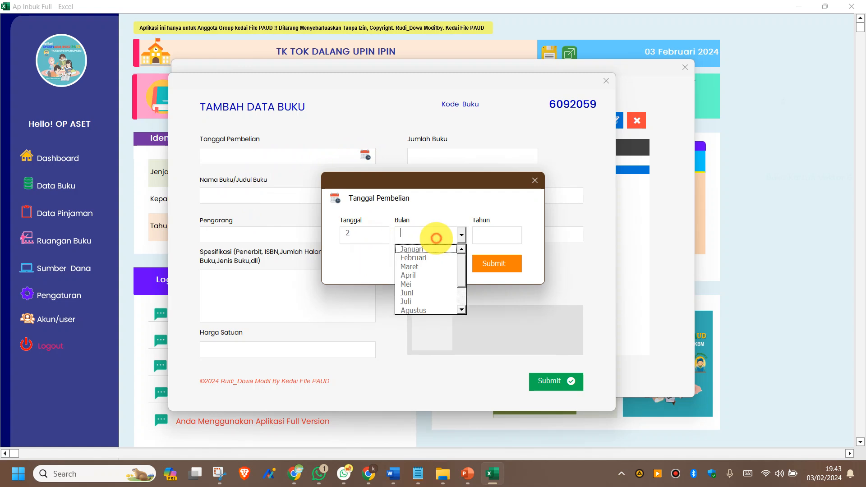
{"action": "left_click", "coordinate": [432, 258]}
{"action": "left_click", "coordinate": [495, 233]}
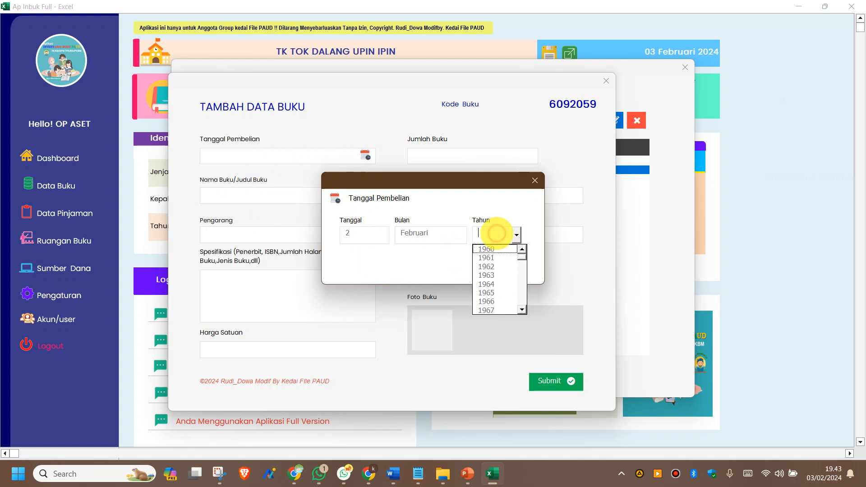
{"action": "left_click_drag", "start_coordinate": [523, 258], "coordinate": [533, 317]}
Step: Finish the purchase date as 2 Februari 2023, then enter title Mewarnai and author TB upin ipin
{"action": "left_click", "coordinate": [492, 302]}
{"action": "left_click", "coordinate": [489, 265]}
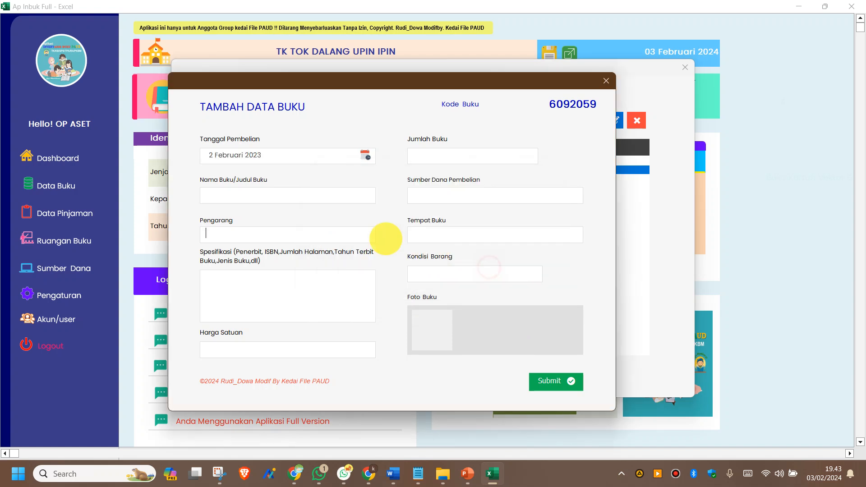
{"action": "left_click", "coordinate": [224, 195]}
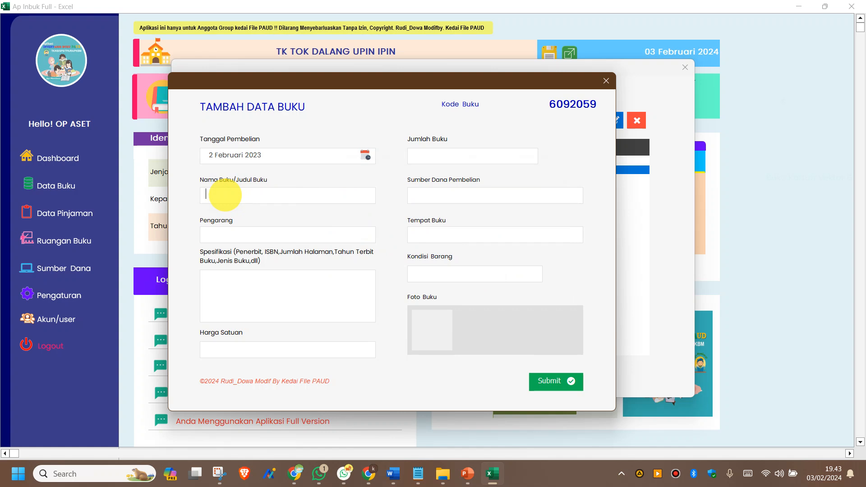
{"action": "type", "text": "Mewarna"}
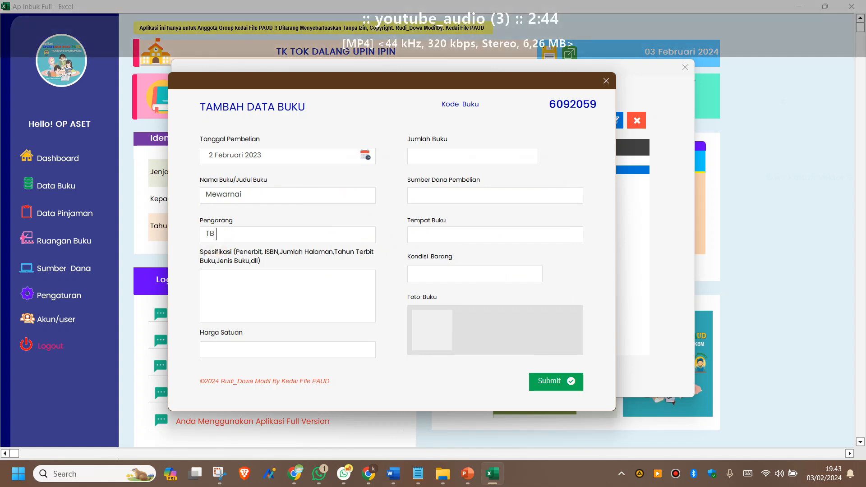
{"action": "type", "text": "ipin"}
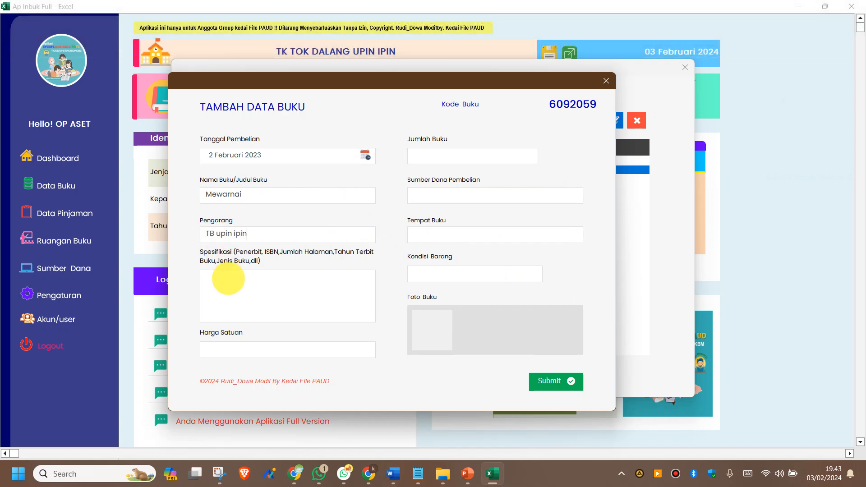
Step: Enter the multi-line Referensi specifications and a unit price of 50.000
{"action": "left_click", "coordinate": [228, 278]}
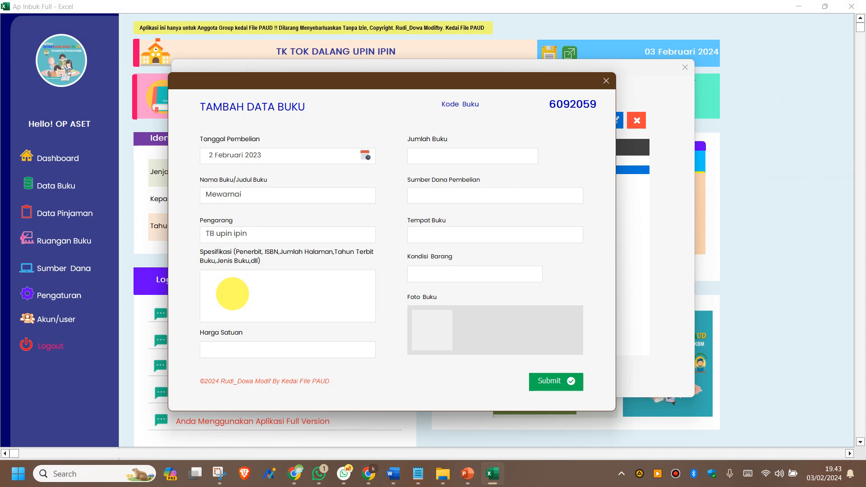
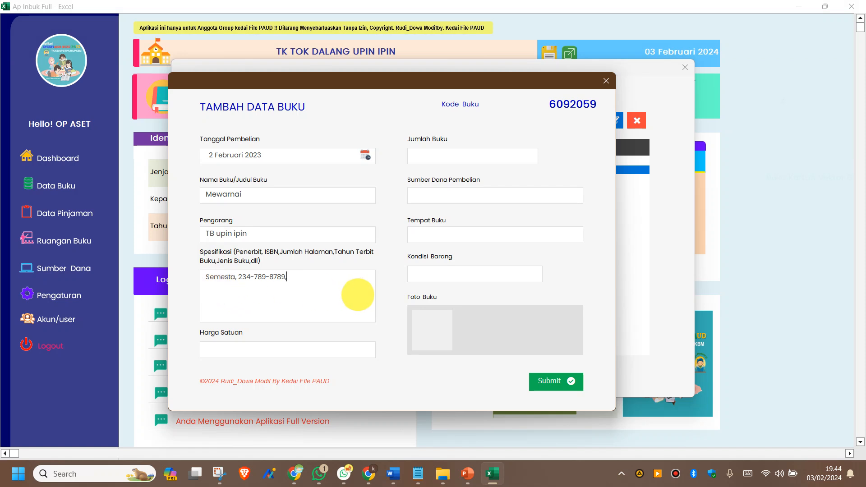
{"action": "key", "text": "Return"}
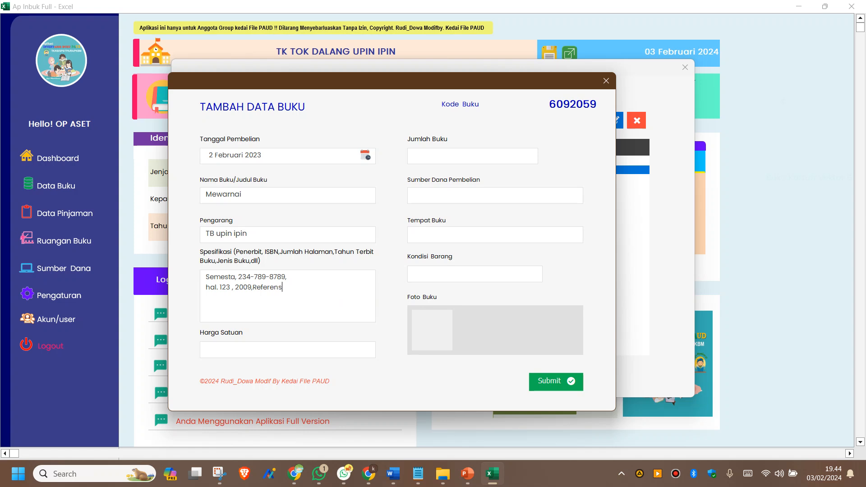
{"action": "left_click", "coordinate": [249, 355]}
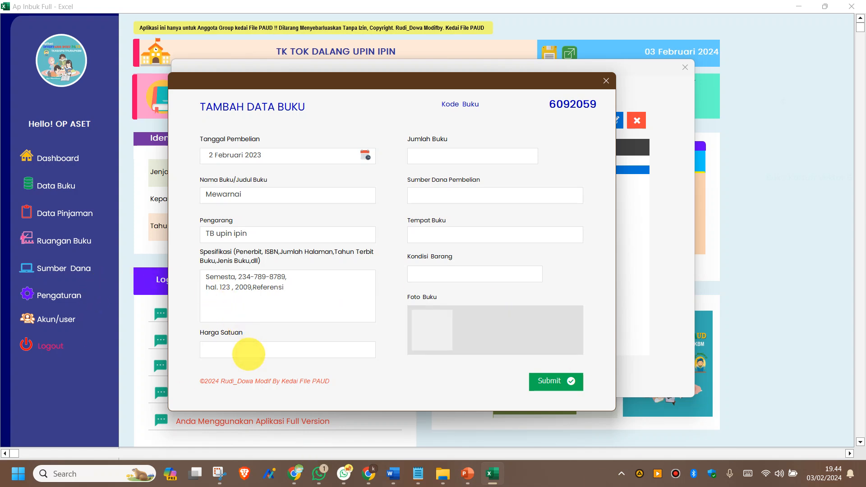
{"action": "type", "text": "50.000"}
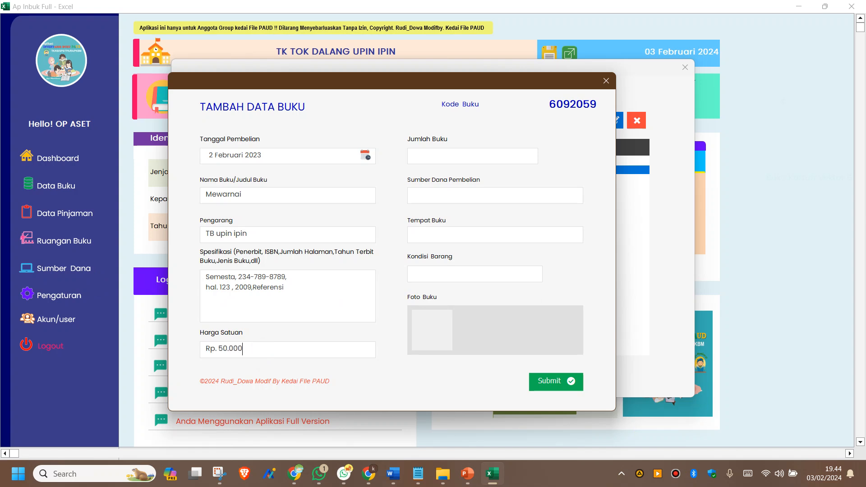
{"action": "left_click", "coordinate": [467, 155]}
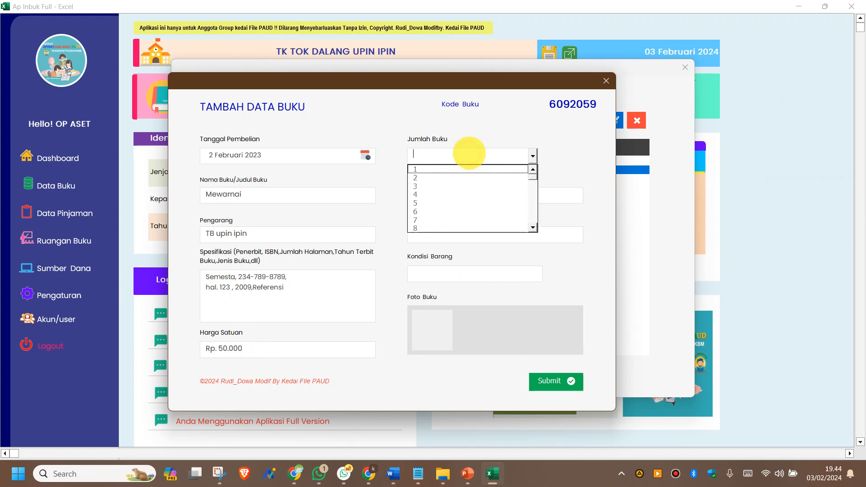
Step: Set quantity 3, funding BOSP REGULER, location Ruang Guru and condition Baik
{"action": "left_click", "coordinate": [465, 186]}
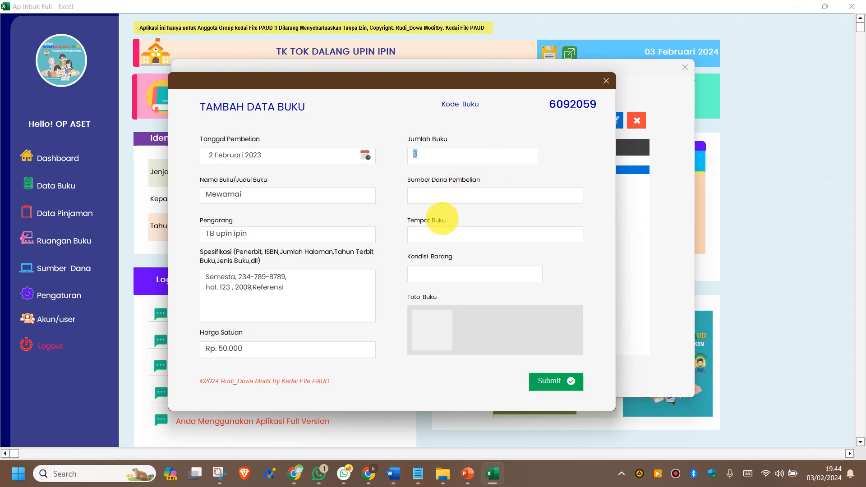
{"action": "left_click", "coordinate": [441, 195]}
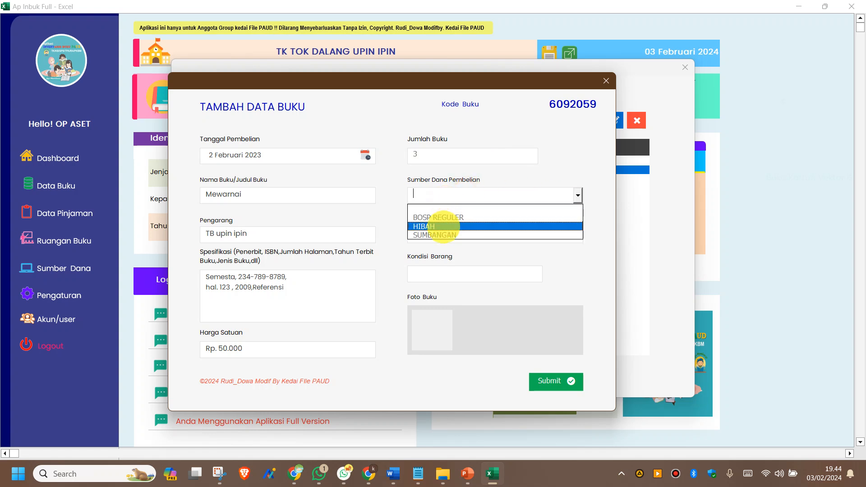
{"action": "left_click", "coordinate": [447, 218]}
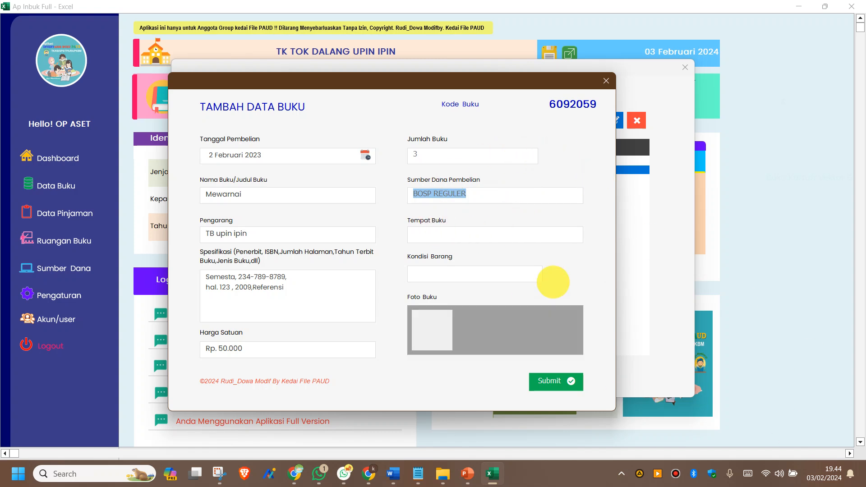
{"action": "left_click", "coordinate": [440, 238]}
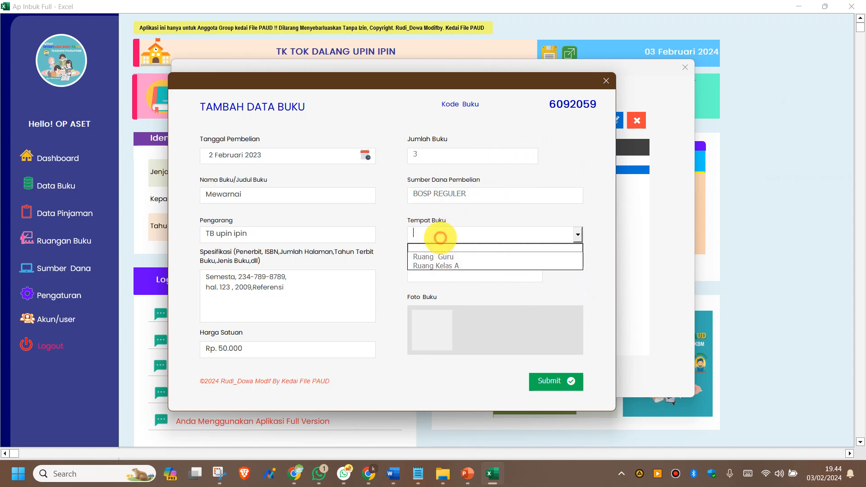
{"action": "left_click", "coordinate": [457, 260]}
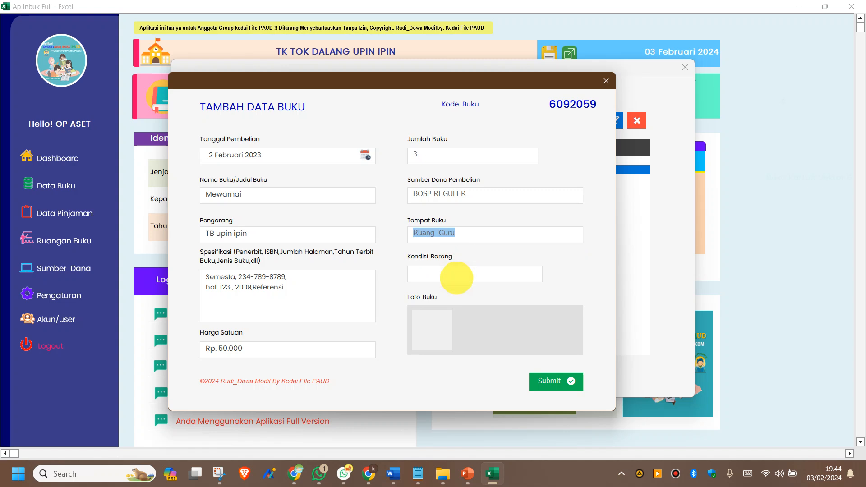
{"action": "left_click", "coordinate": [457, 275]}
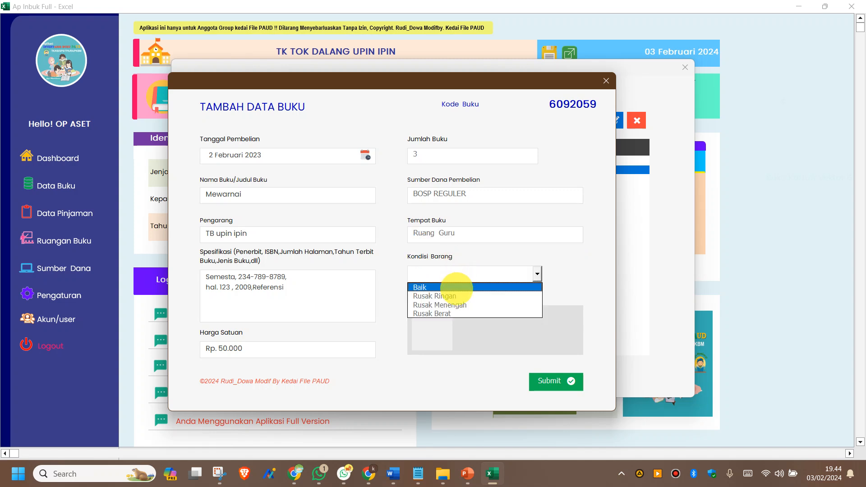
{"action": "left_click", "coordinate": [456, 288]}
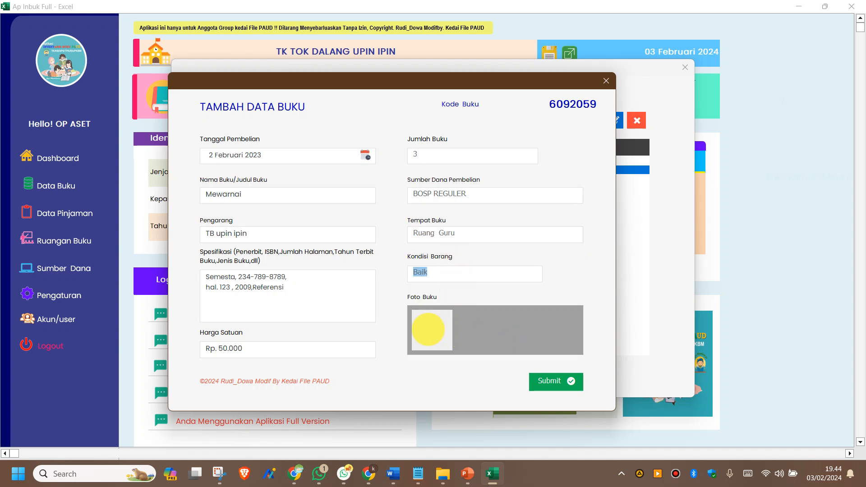
Step: Attach Picture37 as the book photo and submit the Mewarnai record
{"action": "left_click", "coordinate": [428, 330]}
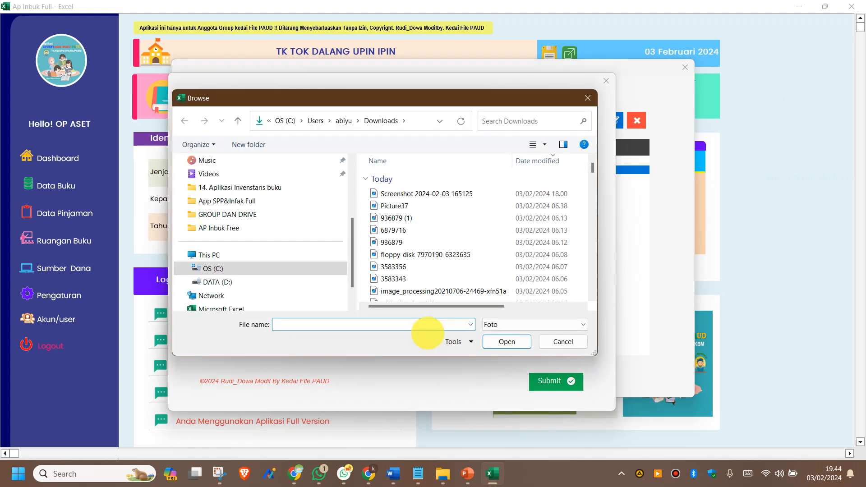
{"action": "left_click", "coordinate": [402, 207]}
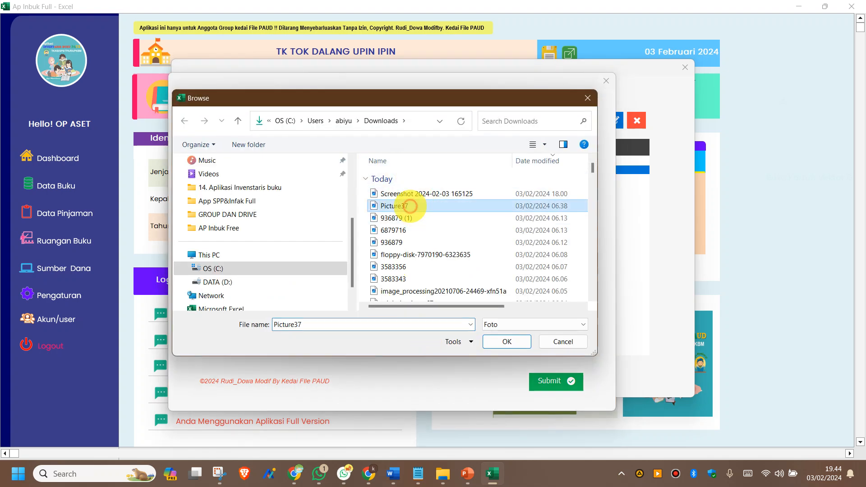
{"action": "left_click", "coordinate": [508, 342]}
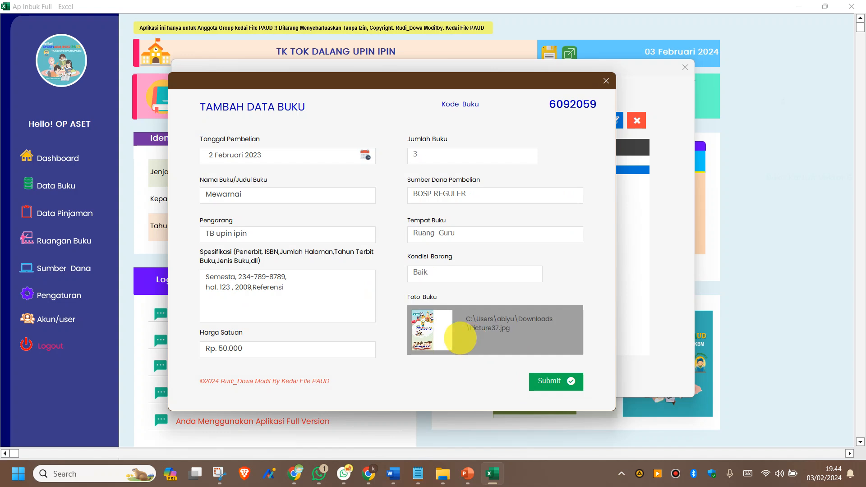
{"action": "left_click", "coordinate": [557, 381]}
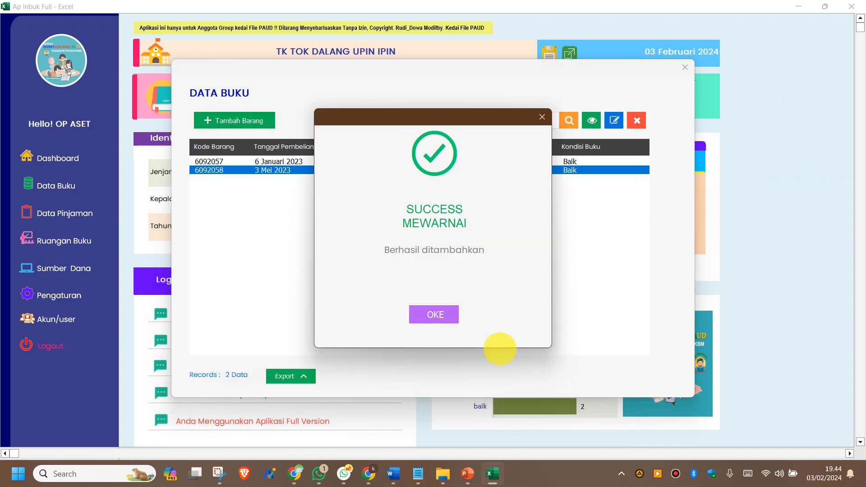
Step: Export the full profile of book 6092059 Mewarnai as a PDF
{"action": "left_click", "coordinate": [438, 315]}
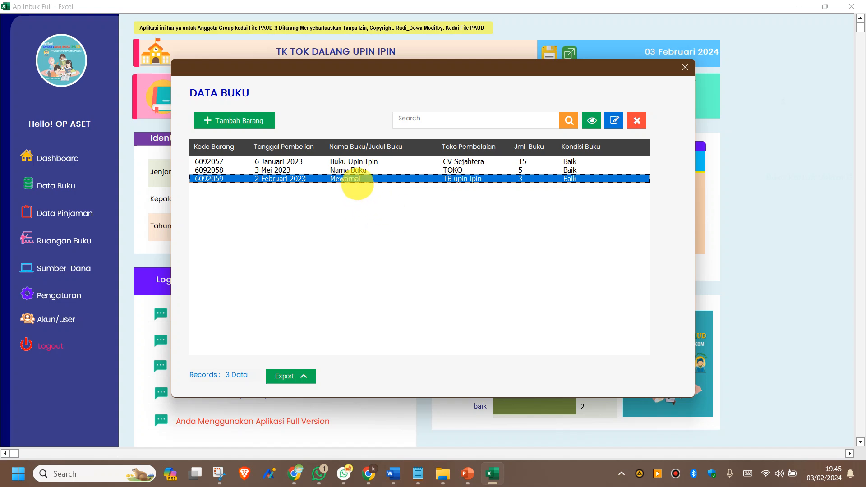
{"action": "left_click", "coordinate": [353, 171]}
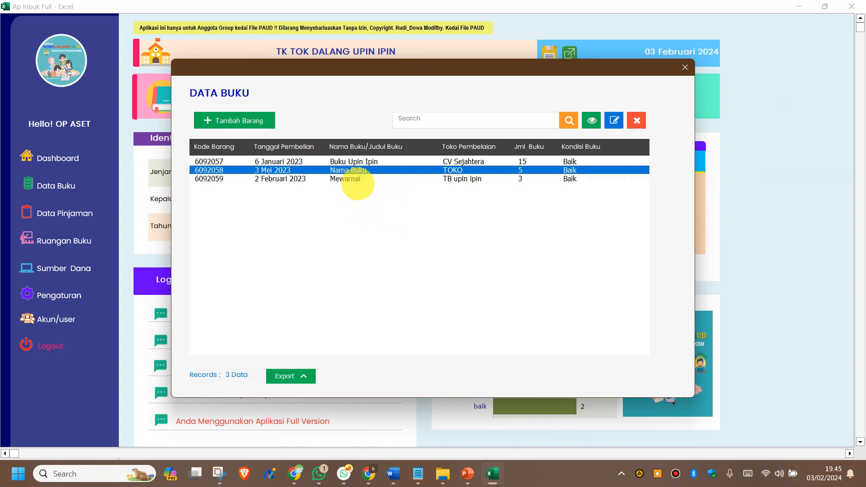
{"action": "left_click", "coordinate": [348, 181]}
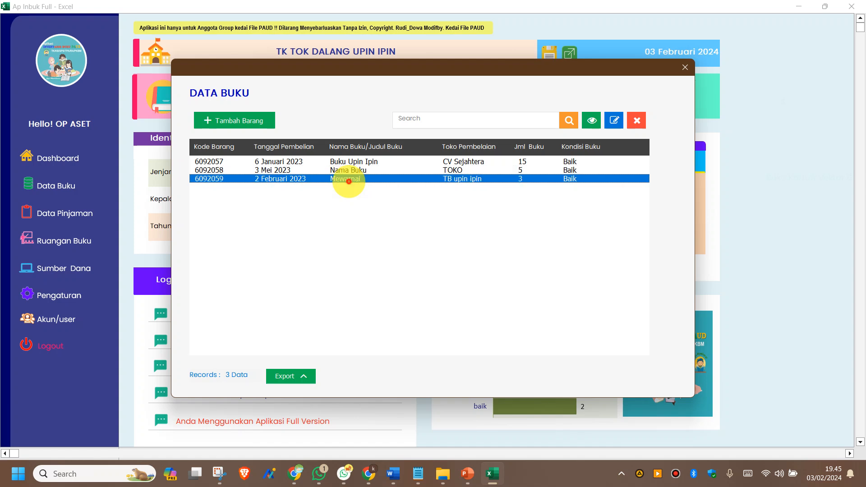
{"action": "left_click", "coordinate": [342, 179]}
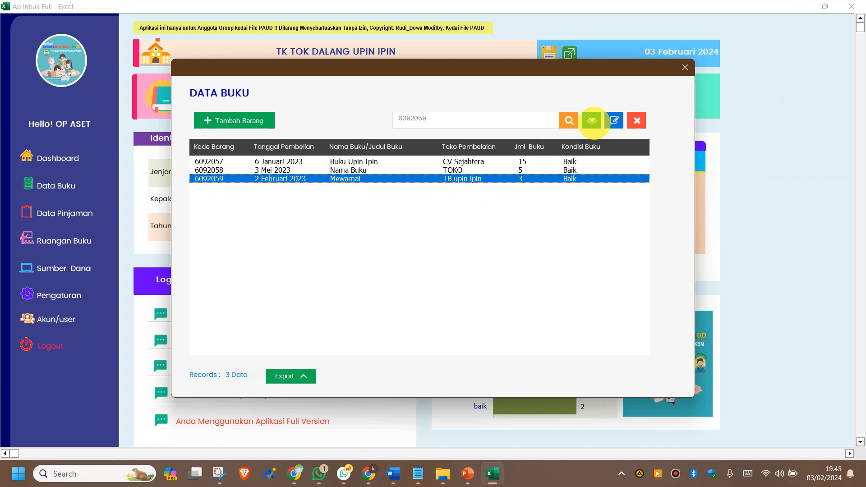
{"action": "left_click", "coordinate": [592, 120]}
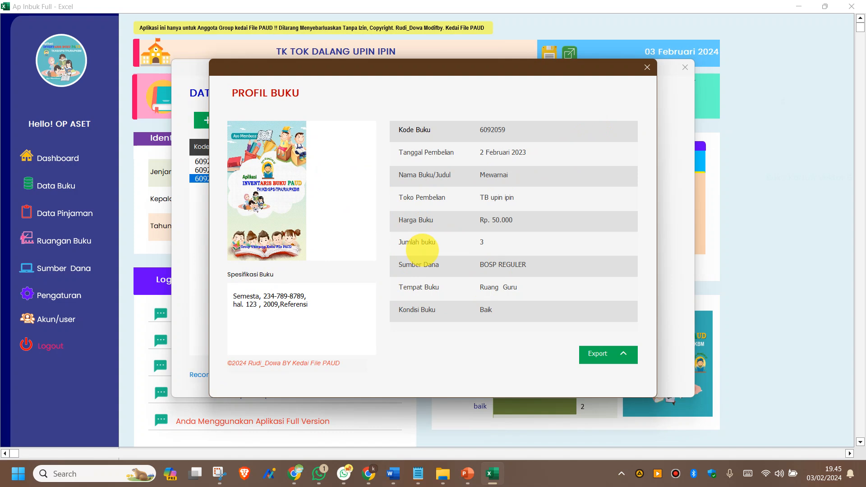
{"action": "left_click", "coordinate": [605, 355]}
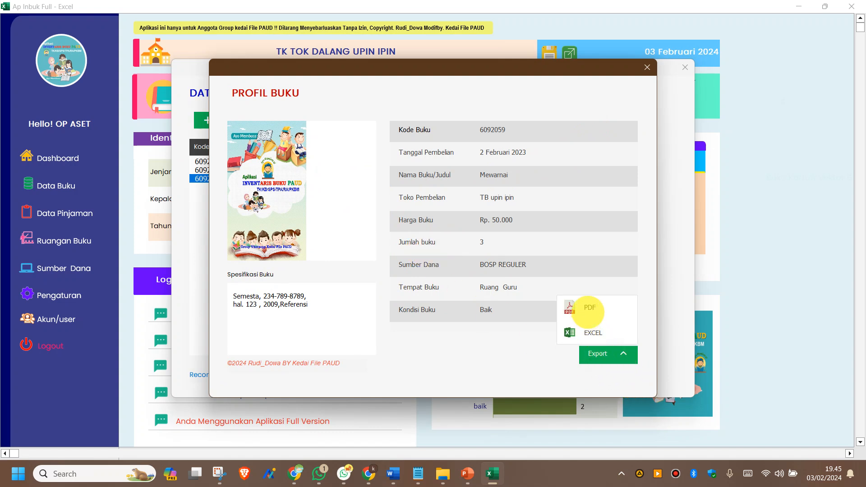
{"action": "left_click", "coordinate": [592, 310]}
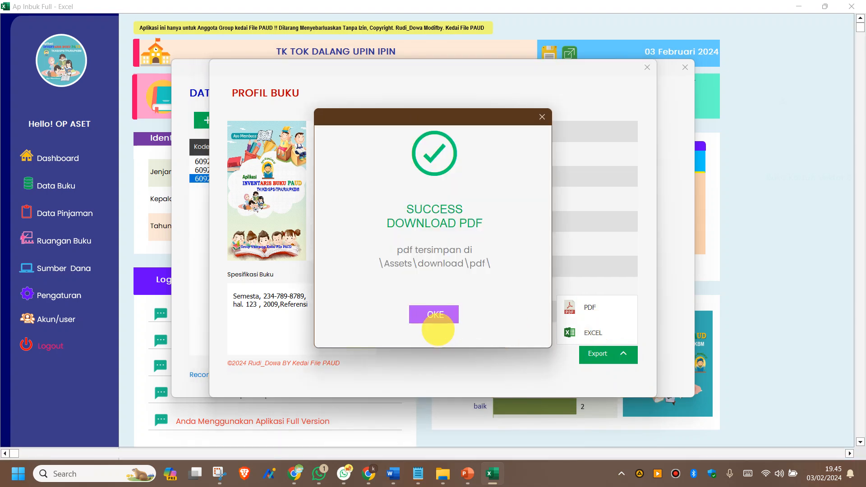
{"action": "left_click", "coordinate": [432, 316]}
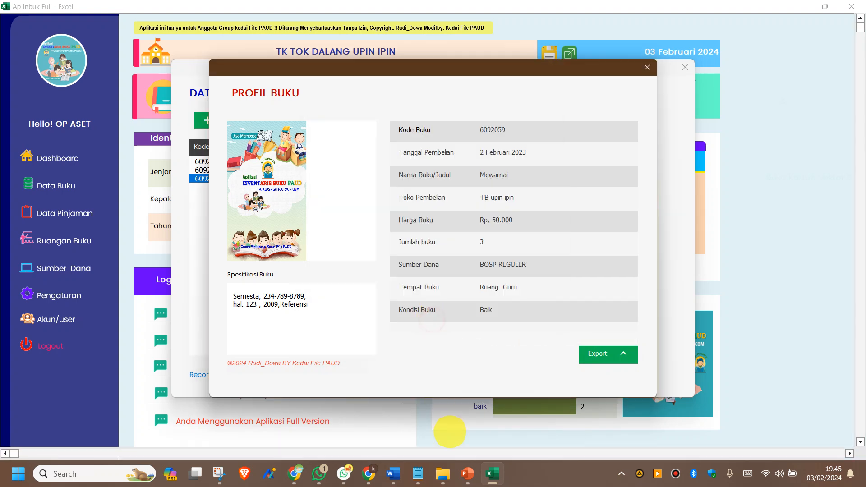
Step: Open the app's Assets folder in File Explorer
{"action": "left_click", "coordinate": [443, 473]}
{"action": "left_click", "coordinate": [182, 196]}
{"action": "double_click", "coordinate": [182, 196]}
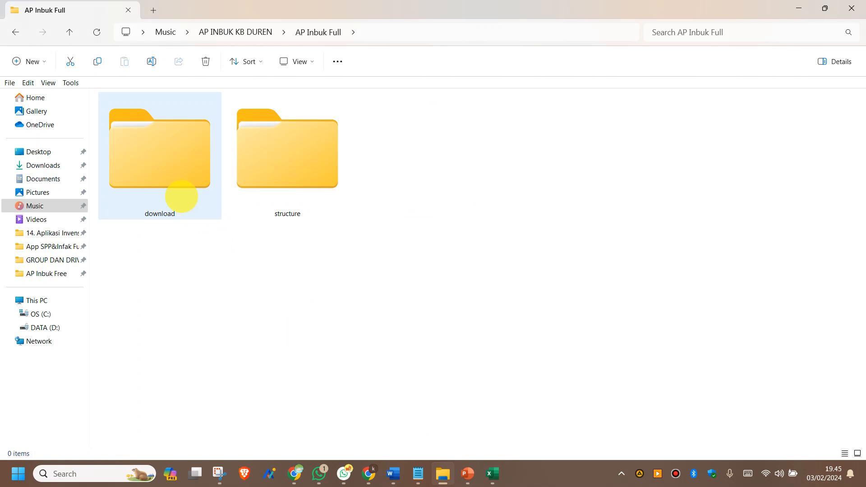
Step: Review the Detail-BRG Mewarnai PDF from download > pdf in Large icons view, then return to Excel
{"action": "double_click", "coordinate": [174, 149]}
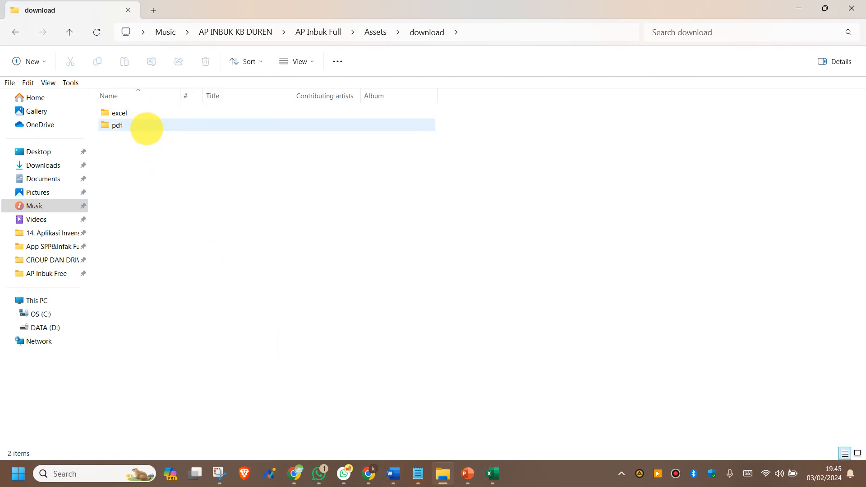
{"action": "double_click", "coordinate": [145, 128]}
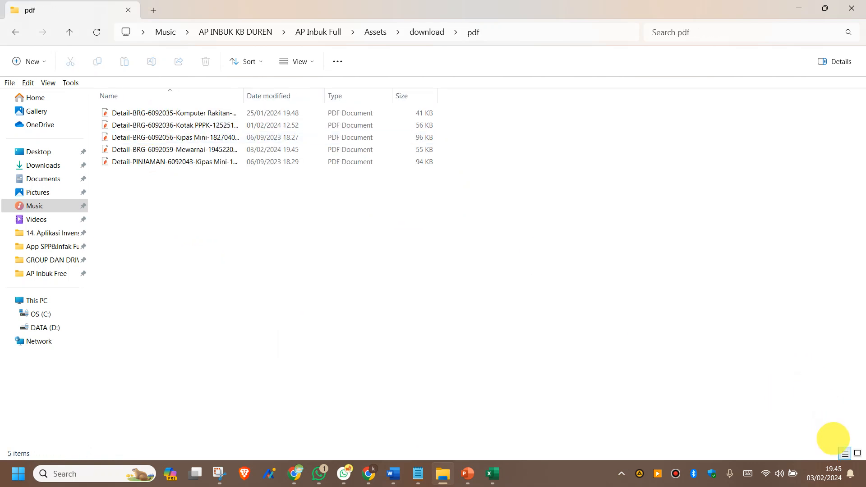
{"action": "left_click", "coordinate": [858, 453]}
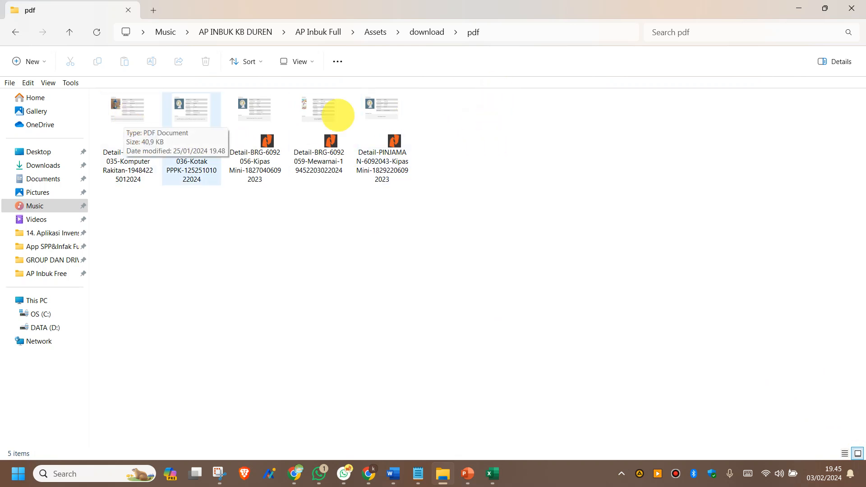
{"action": "left_click", "coordinate": [321, 115]}
{"action": "double_click", "coordinate": [321, 116]}
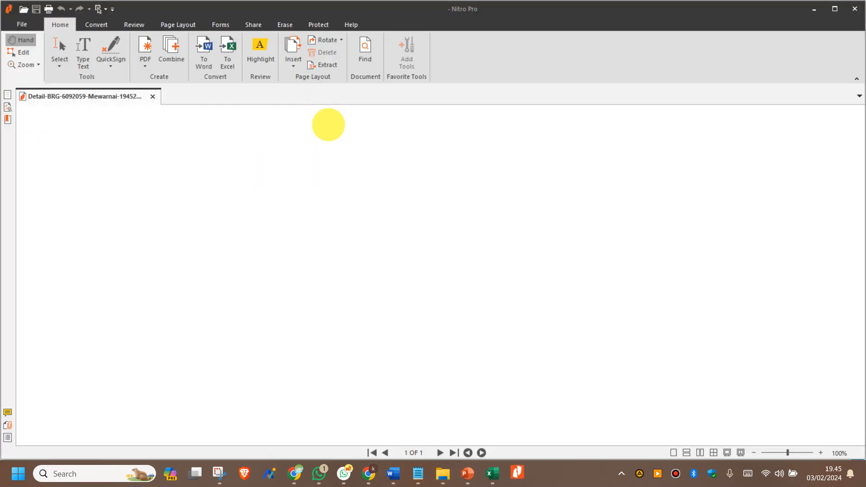
{"action": "scroll", "coordinate": [364, 232], "scroll_direction": "down", "scroll_amount": 5}
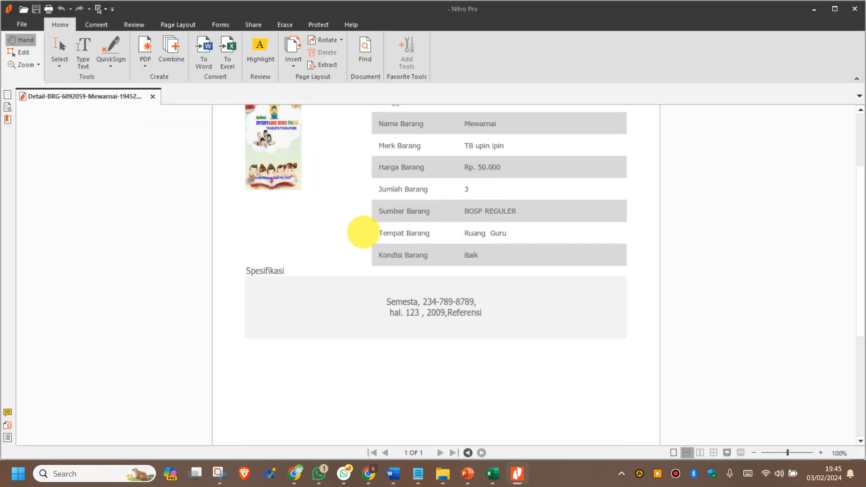
{"action": "scroll", "coordinate": [364, 232], "scroll_direction": "up", "scroll_amount": 2}
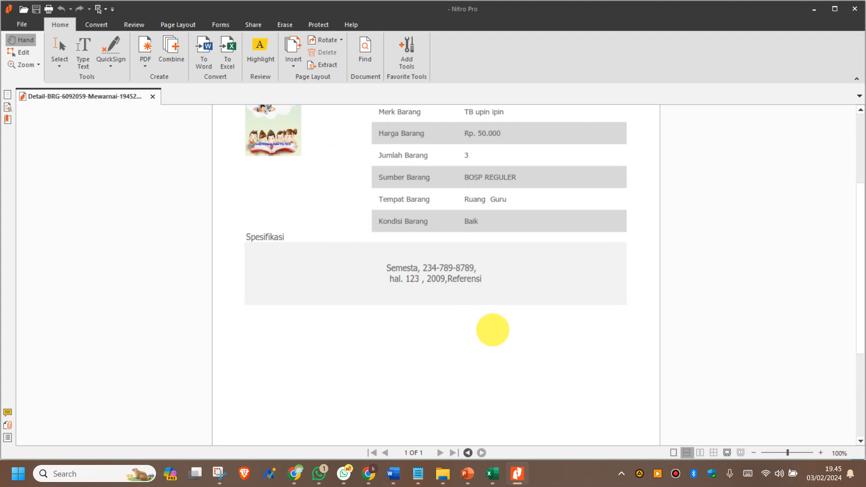
{"action": "left_click", "coordinate": [494, 474]}
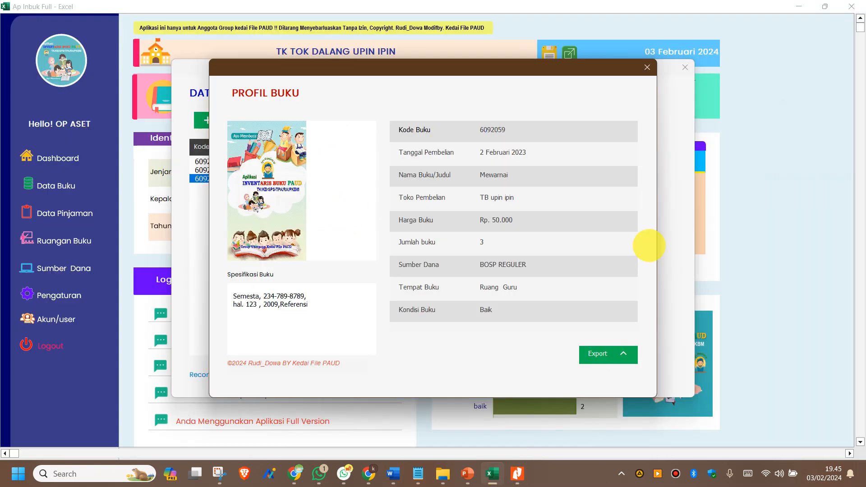
Step: Update book 6092059 Mewarnai's Jumlah Buku from 3 to 4 and close Data Buku
{"action": "left_click", "coordinate": [598, 362]}
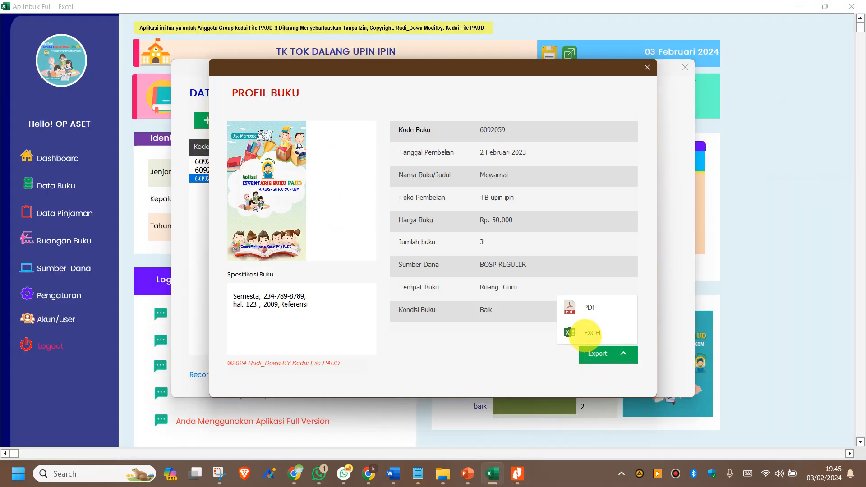
{"action": "left_click", "coordinate": [646, 68]}
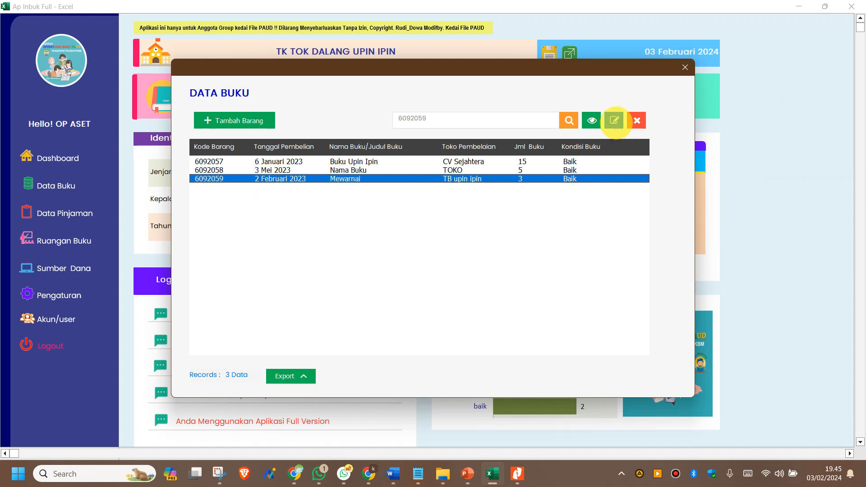
{"action": "left_click", "coordinate": [615, 121]}
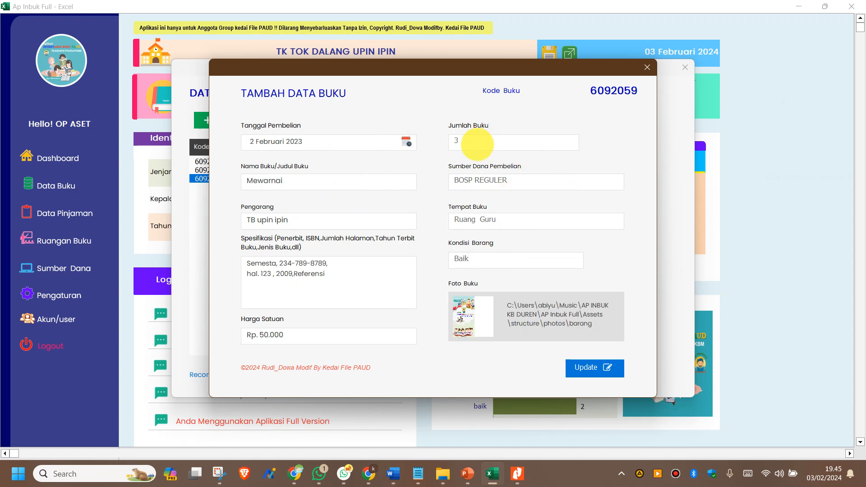
{"action": "left_click", "coordinate": [480, 141]}
{"action": "left_click", "coordinate": [474, 166]}
{"action": "left_click", "coordinate": [582, 367]}
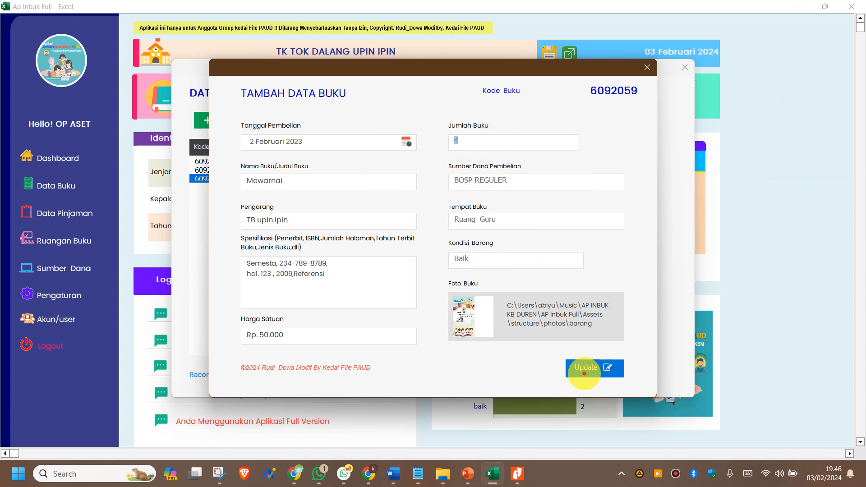
{"action": "left_click", "coordinate": [448, 314]}
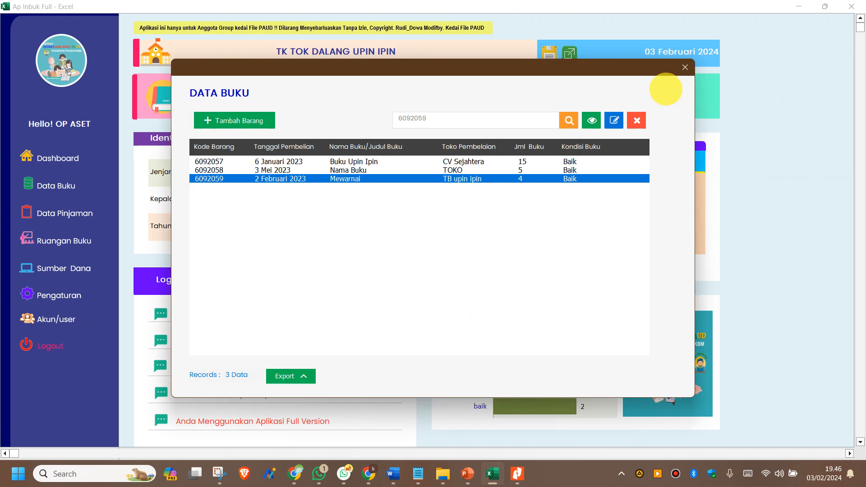
{"action": "left_click", "coordinate": [683, 68]}
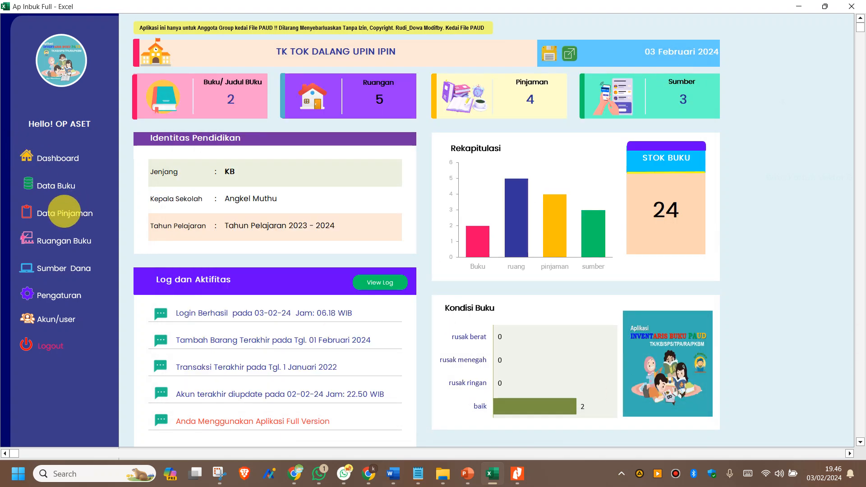
Step: In Data Pinjaman, delete the Leptop loan record
{"action": "left_click", "coordinate": [53, 214]}
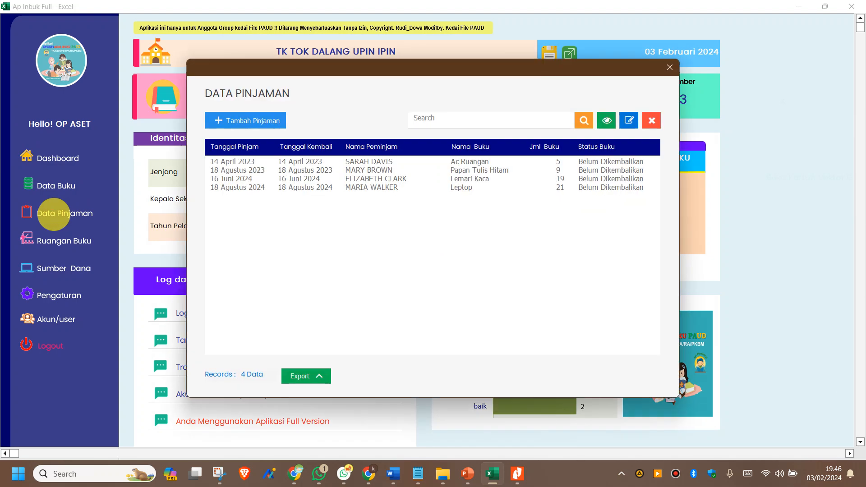
{"action": "left_click", "coordinate": [308, 177]}
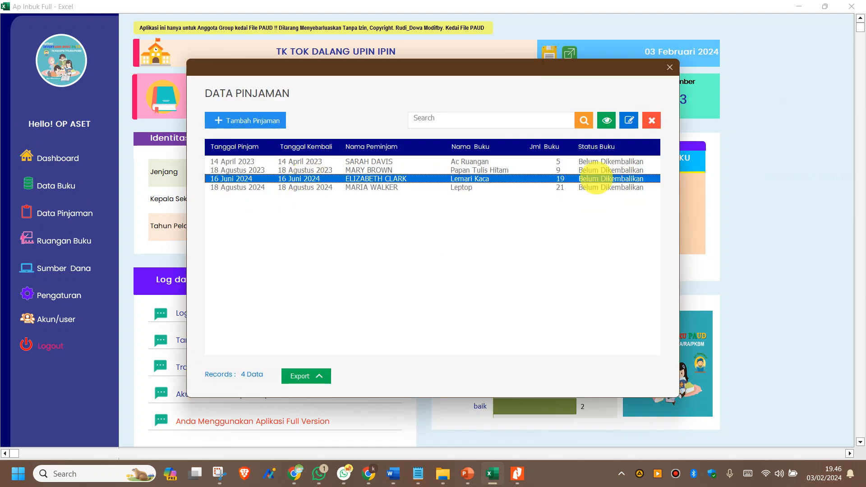
{"action": "left_click", "coordinate": [649, 121]}
{"action": "left_click", "coordinate": [457, 308]}
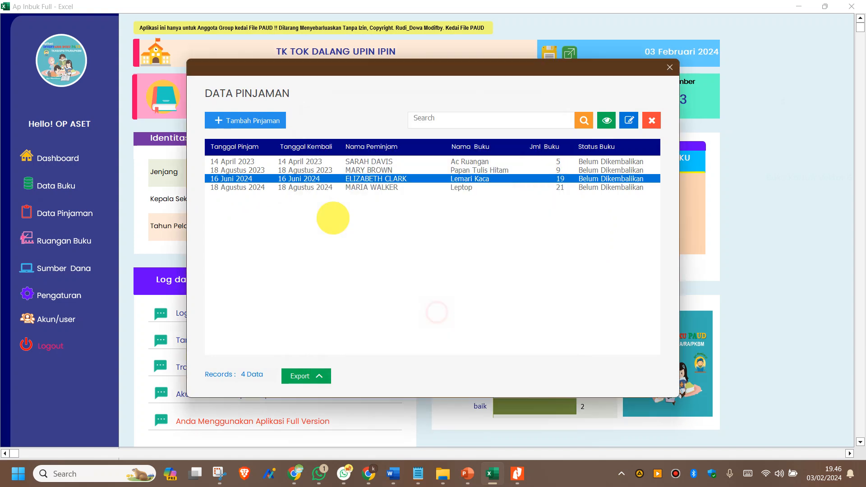
{"action": "left_click", "coordinate": [300, 188]}
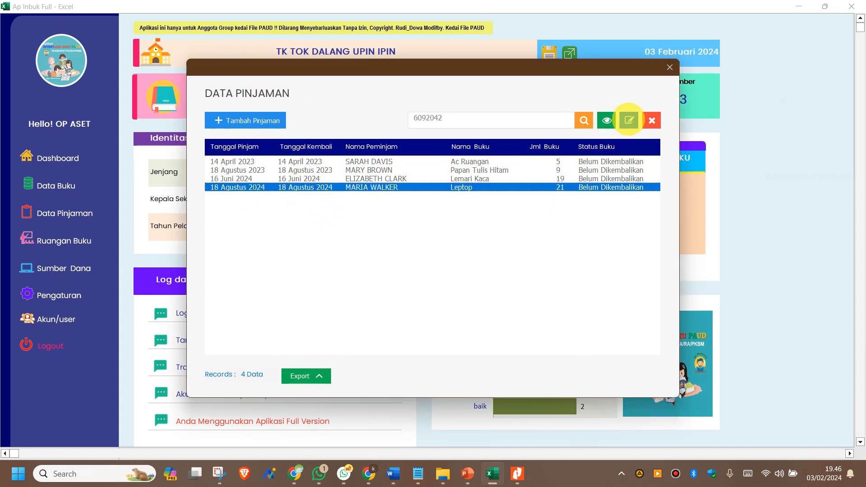
{"action": "left_click", "coordinate": [643, 121]}
{"action": "left_click", "coordinate": [497, 311]}
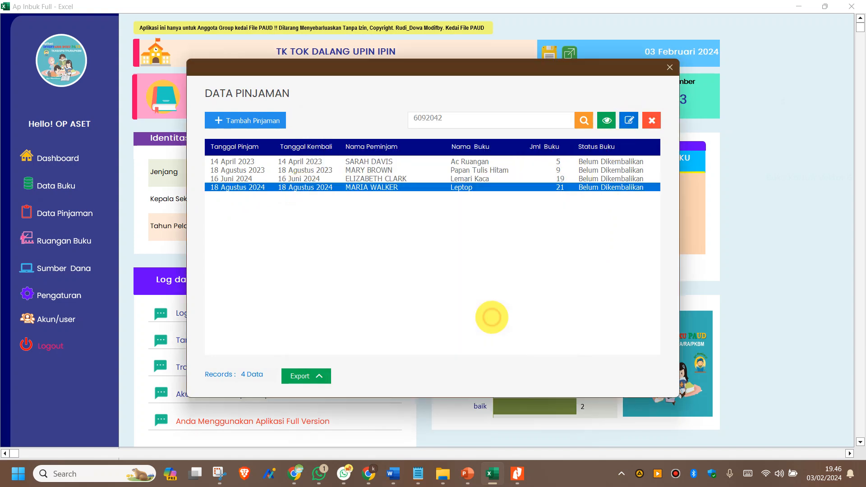
{"action": "left_click", "coordinate": [435, 315]}
Step: Delete the Lemari Kaca, Papan Tulis Hitam and Ac Ruangan loan records
{"action": "left_click", "coordinate": [356, 179]}
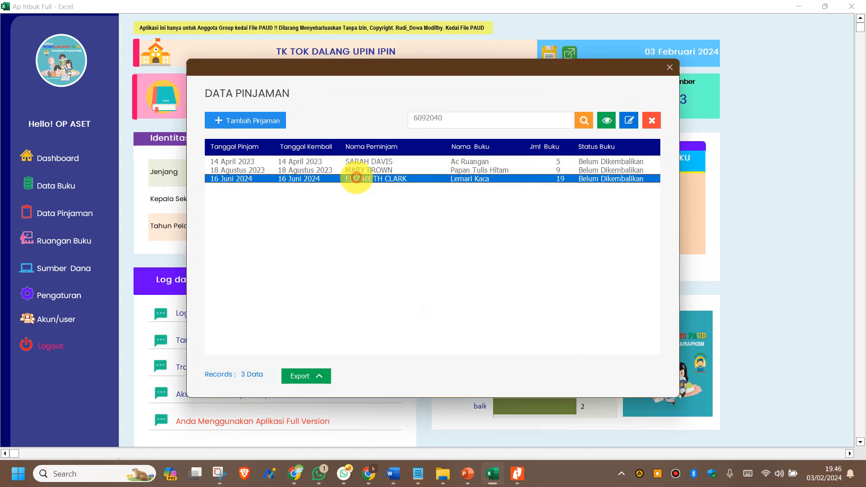
{"action": "left_click", "coordinate": [652, 120]}
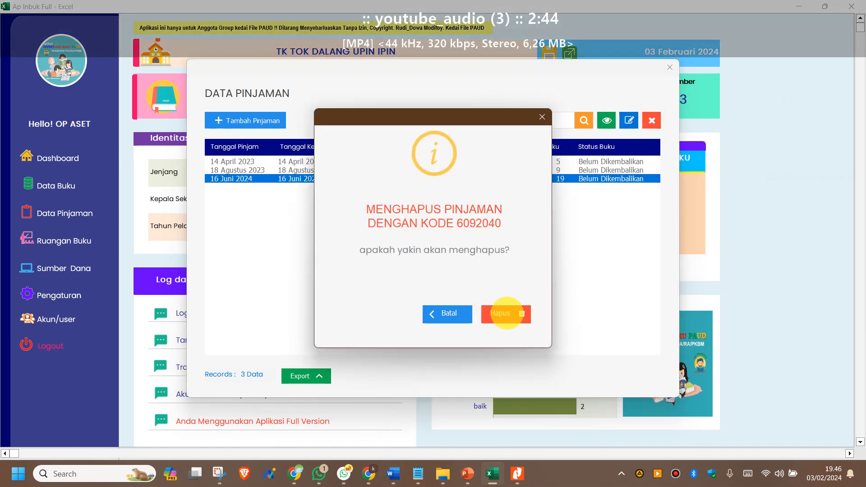
{"action": "left_click", "coordinate": [507, 313]}
{"action": "left_click", "coordinate": [434, 314]}
{"action": "left_click", "coordinate": [342, 171]}
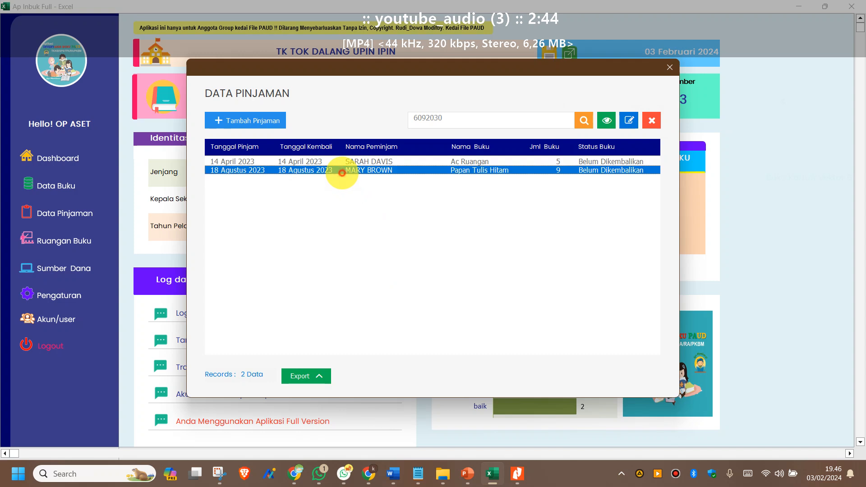
{"action": "left_click", "coordinate": [651, 120]}
{"action": "left_click", "coordinate": [506, 313]}
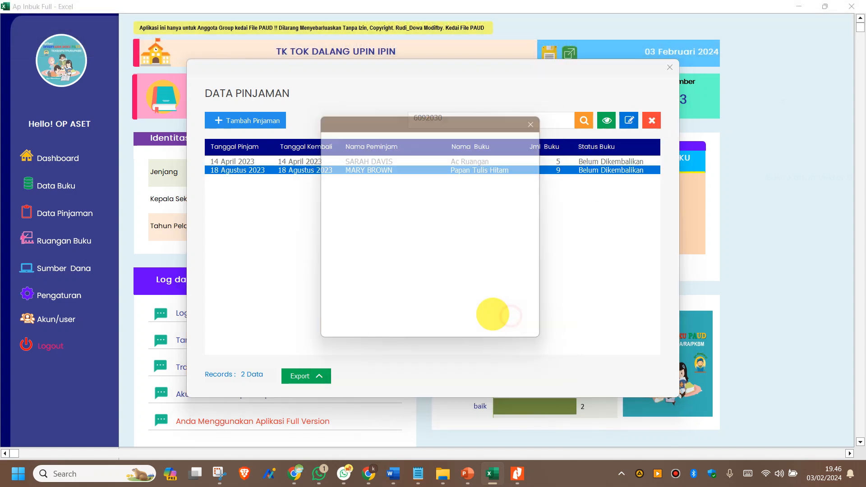
{"action": "left_click", "coordinate": [411, 309]}
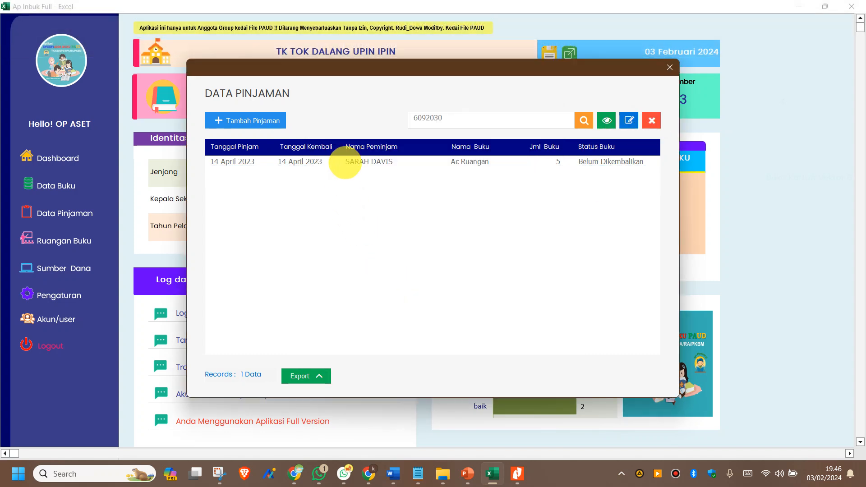
{"action": "left_click", "coordinate": [346, 162]}
{"action": "left_click", "coordinate": [652, 121]}
{"action": "left_click", "coordinate": [511, 317]}
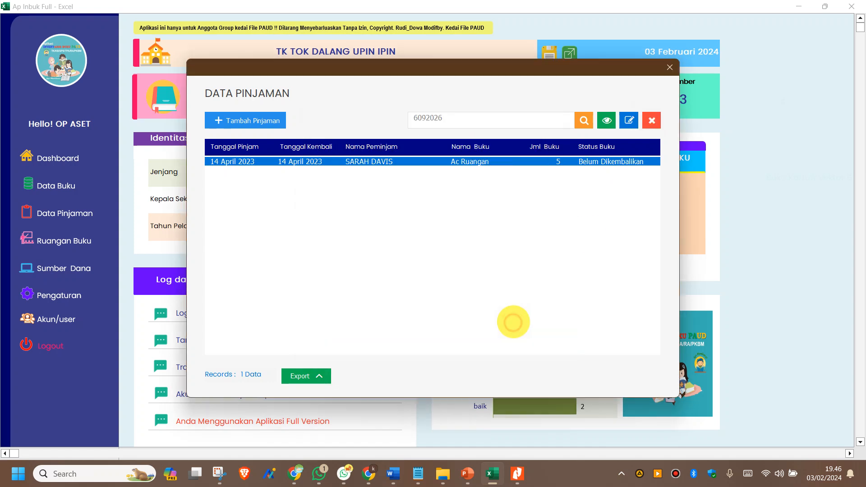
{"action": "left_click", "coordinate": [439, 310]}
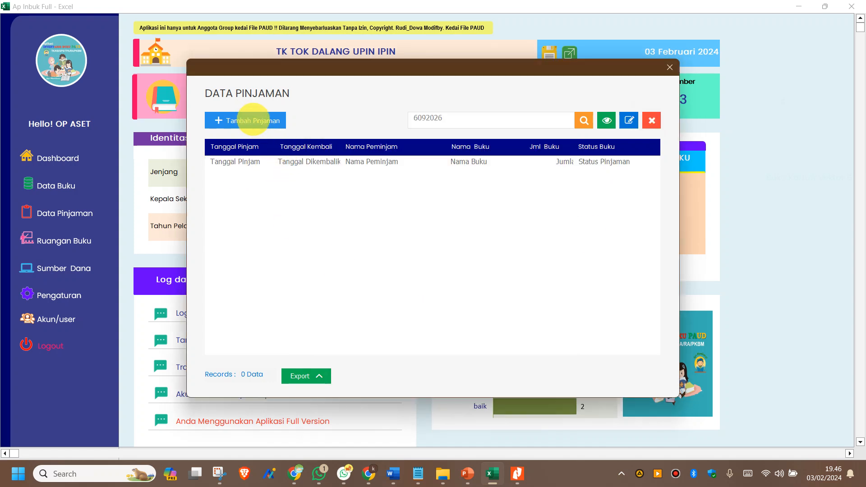
Step: Start a new loan dated 4 Januari 2024
{"action": "left_click", "coordinate": [249, 121]}
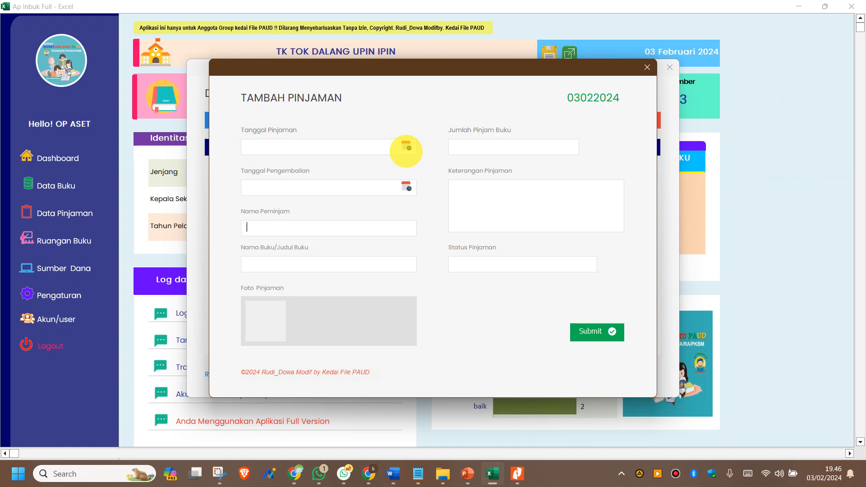
{"action": "left_click", "coordinate": [406, 147]}
{"action": "left_click", "coordinate": [374, 236]}
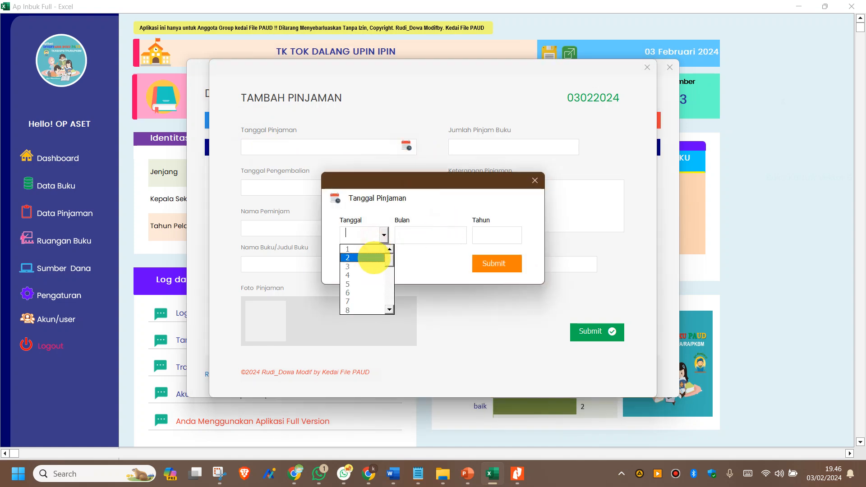
{"action": "left_click", "coordinate": [357, 275]}
{"action": "left_click", "coordinate": [447, 239]}
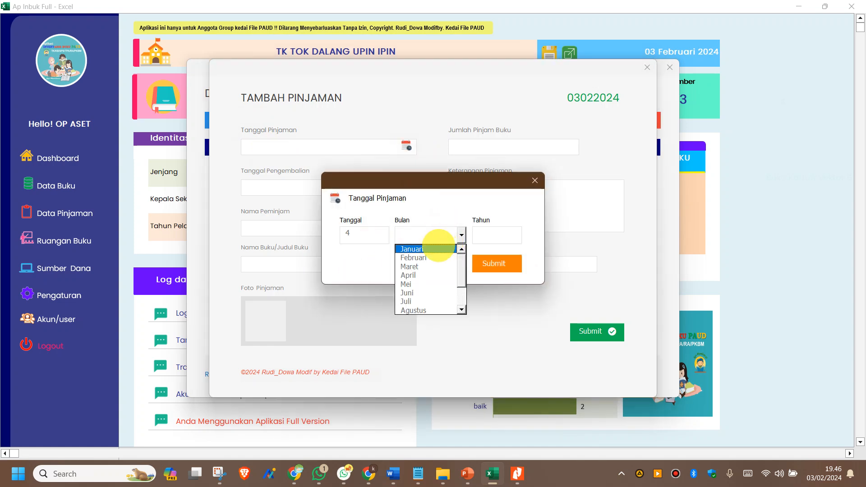
{"action": "left_click", "coordinate": [444, 250]}
{"action": "left_click", "coordinate": [499, 234]}
{"action": "left_click_drag", "start_coordinate": [522, 256], "coordinate": [523, 323]}
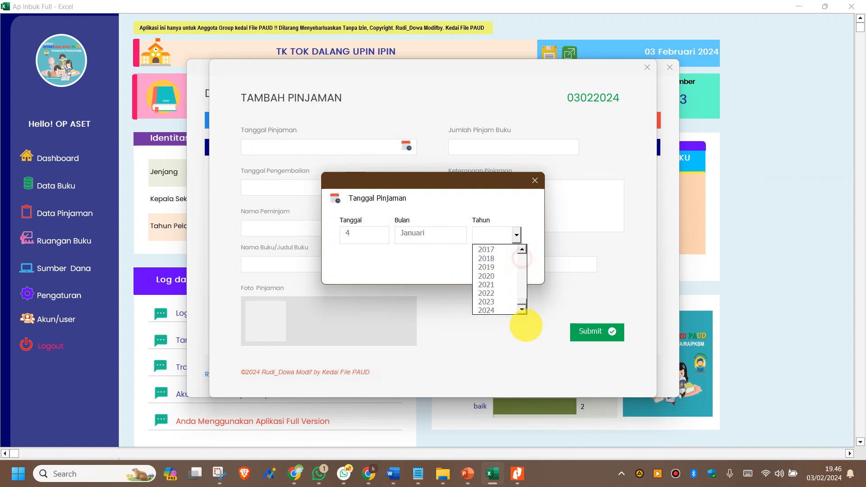
{"action": "left_click", "coordinate": [499, 310]}
{"action": "left_click", "coordinate": [495, 263]}
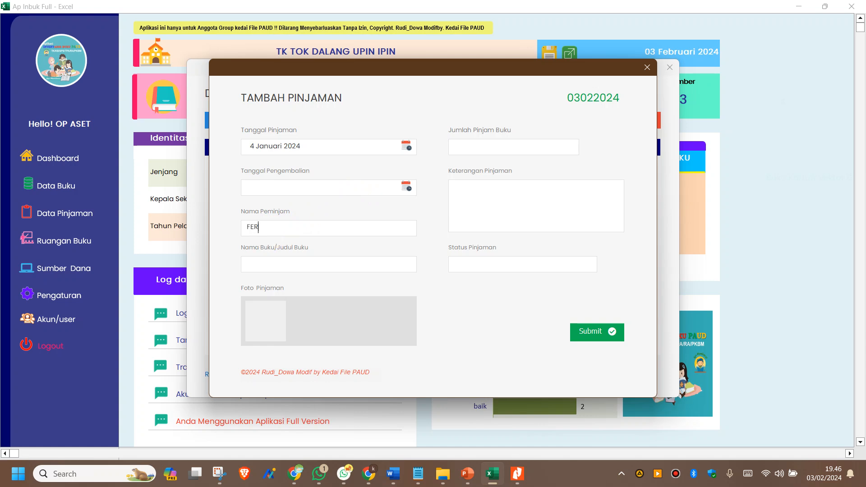
Step: Set the loan to book Mewarnai, quantity 1, status Belum Dikembalikan
{"action": "left_click", "coordinate": [280, 266]}
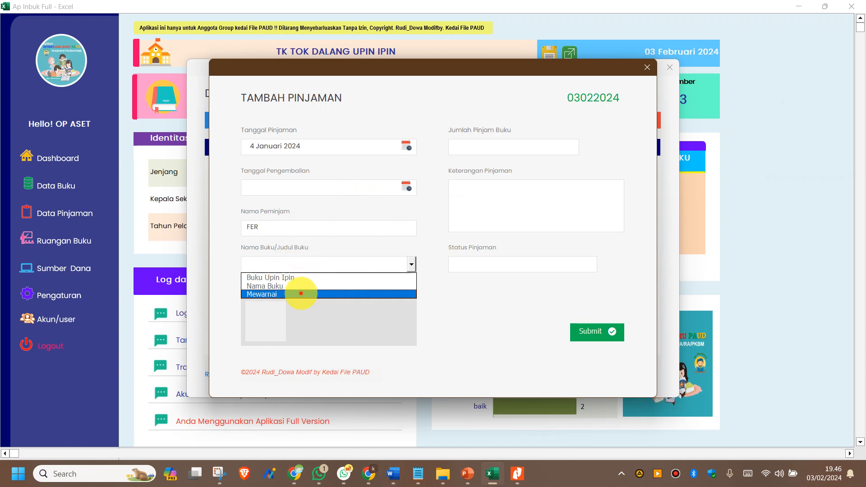
{"action": "left_click", "coordinate": [306, 294]}
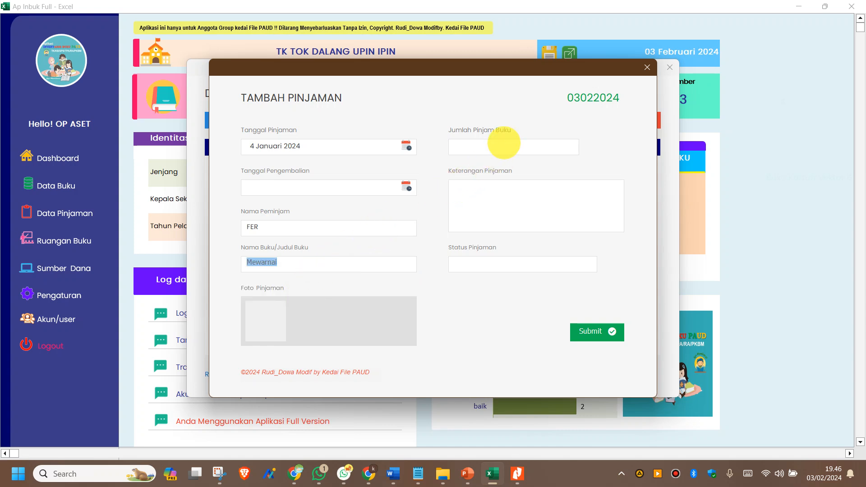
{"action": "left_click", "coordinate": [524, 147]}
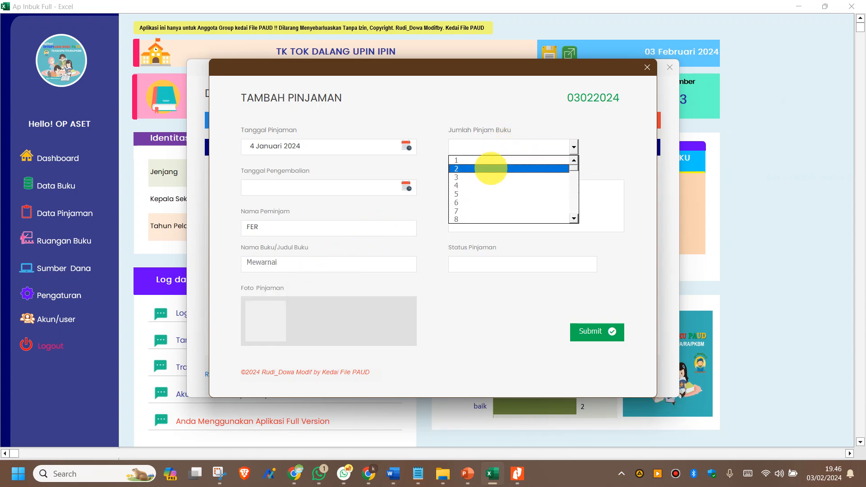
{"action": "left_click", "coordinate": [483, 161]}
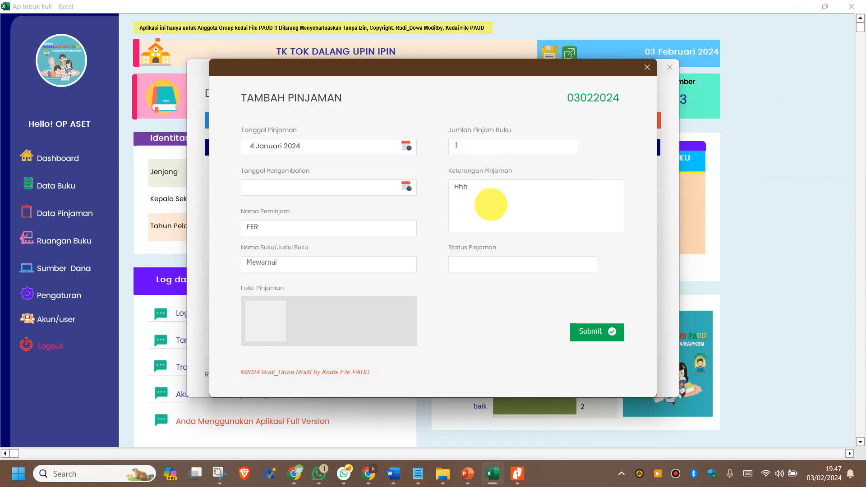
{"action": "left_click", "coordinate": [508, 264]}
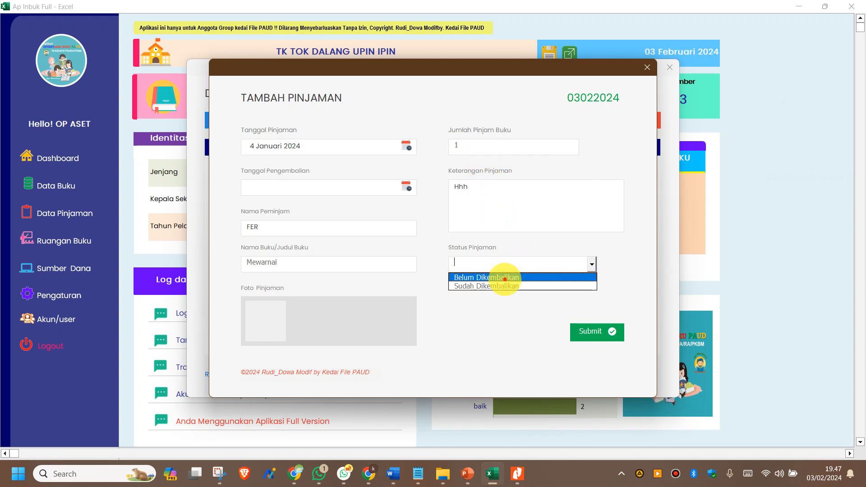
{"action": "left_click", "coordinate": [504, 278]}
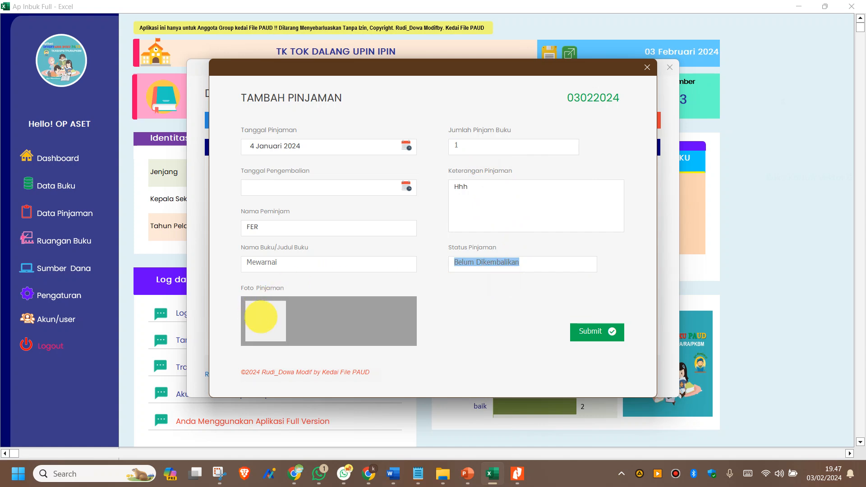
Step: Attach Picture37 as the loan photo and submit the record
{"action": "left_click", "coordinate": [261, 317]}
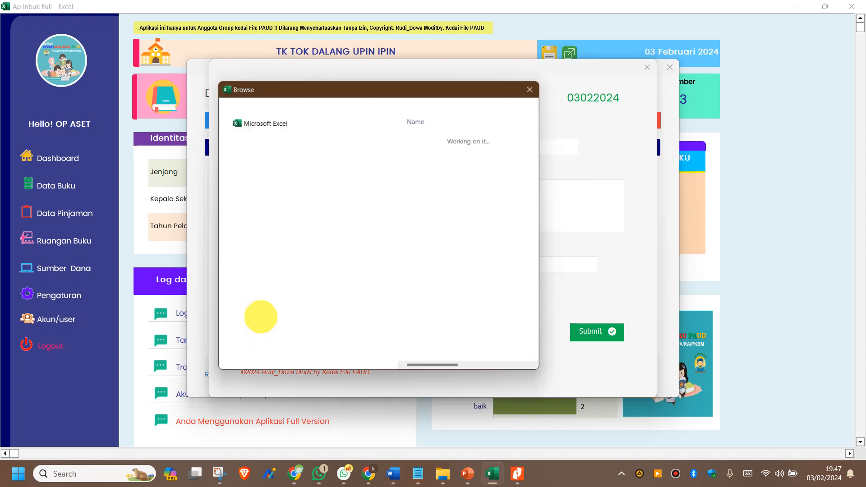
{"action": "left_click", "coordinate": [460, 192]}
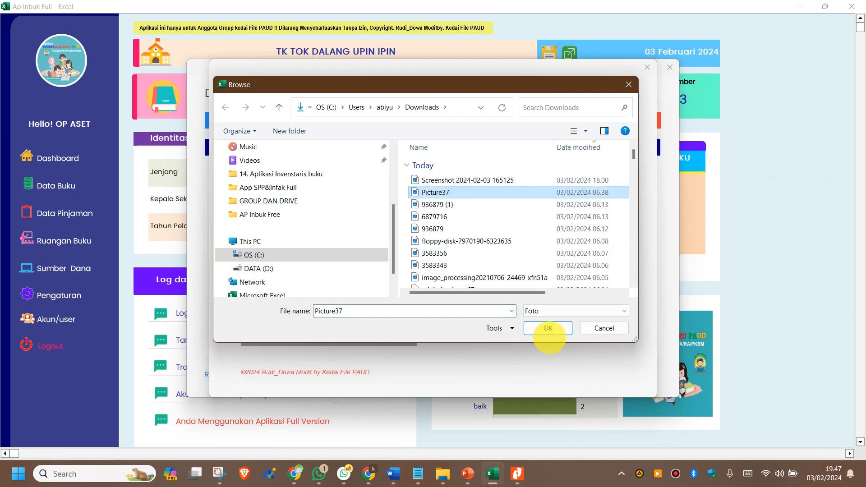
{"action": "left_click", "coordinate": [548, 328]}
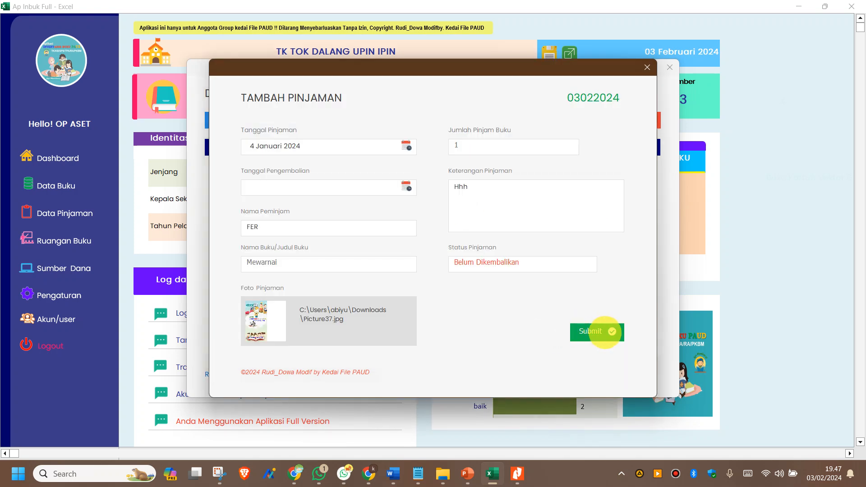
{"action": "left_click", "coordinate": [605, 332]}
Step: Change the Mewarnai loan's status to Sudah Dikembalikan, then close the loan list
{"action": "left_click", "coordinate": [422, 313]}
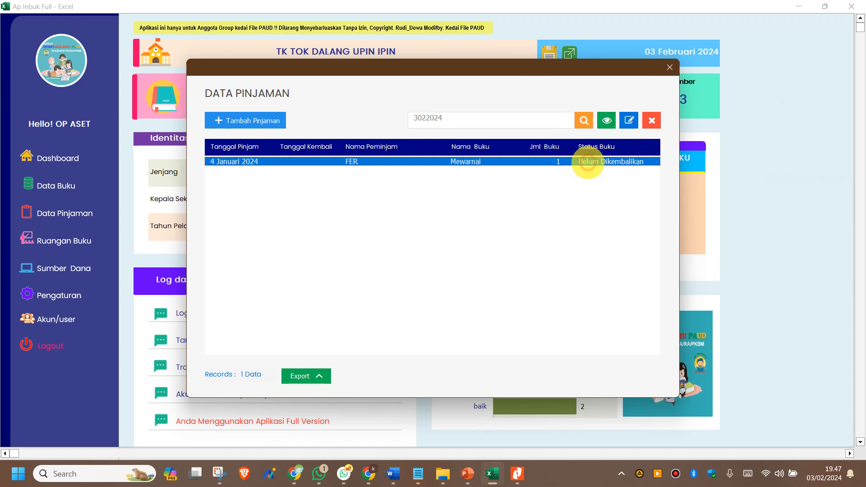
{"action": "left_click", "coordinate": [629, 120]}
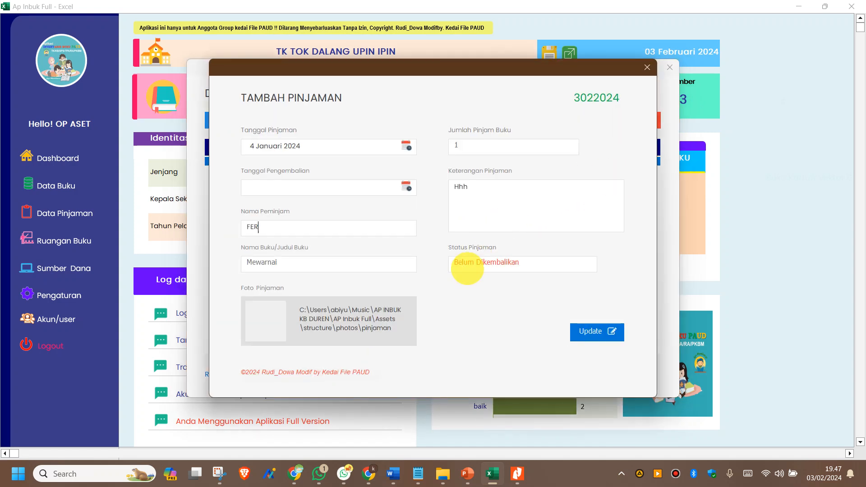
{"action": "left_click", "coordinate": [467, 268]}
{"action": "left_click", "coordinate": [465, 274]}
{"action": "left_click", "coordinate": [596, 332]}
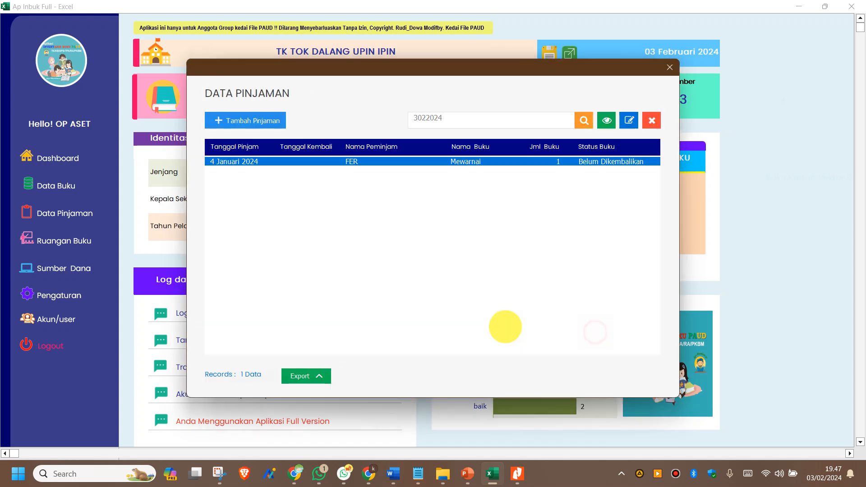
{"action": "left_click", "coordinate": [434, 314]}
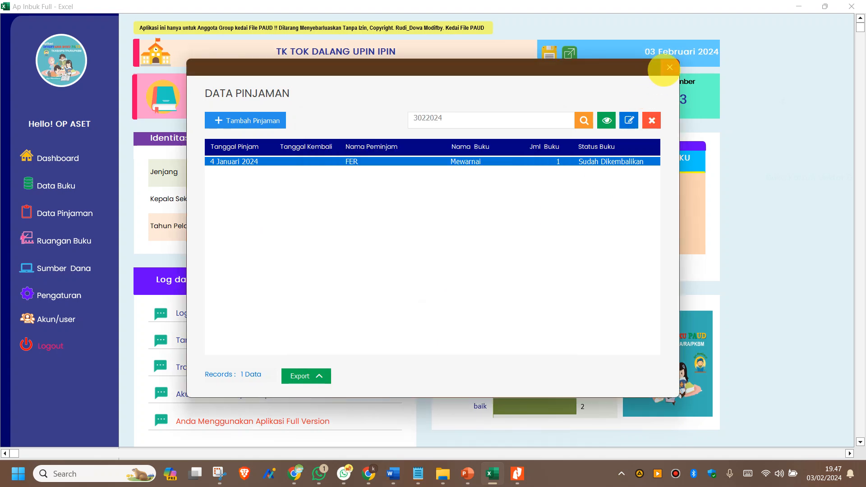
{"action": "left_click", "coordinate": [669, 68]}
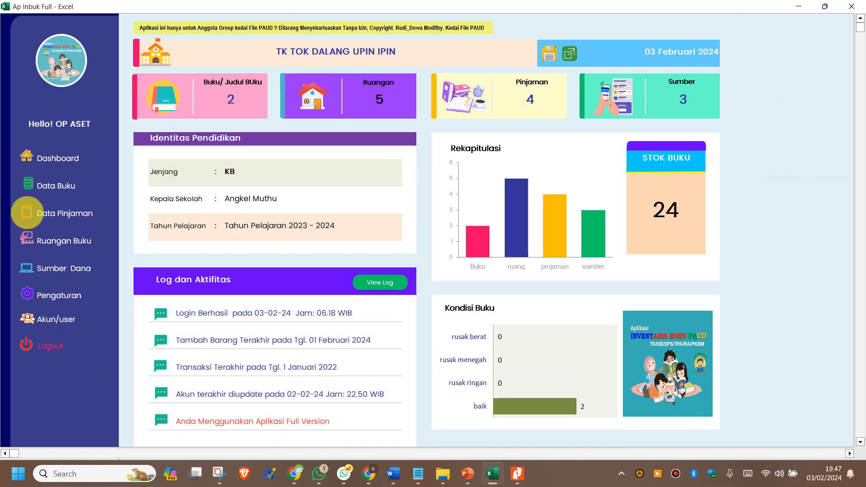
{"action": "left_click", "coordinate": [52, 182]}
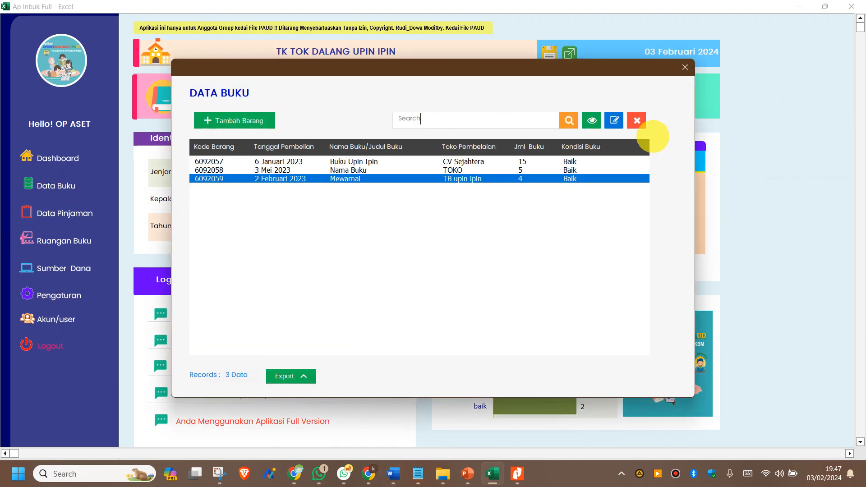
Step: Export the Data Buku list to EXCEL and bring up File Explorer
{"action": "left_click", "coordinate": [284, 379]}
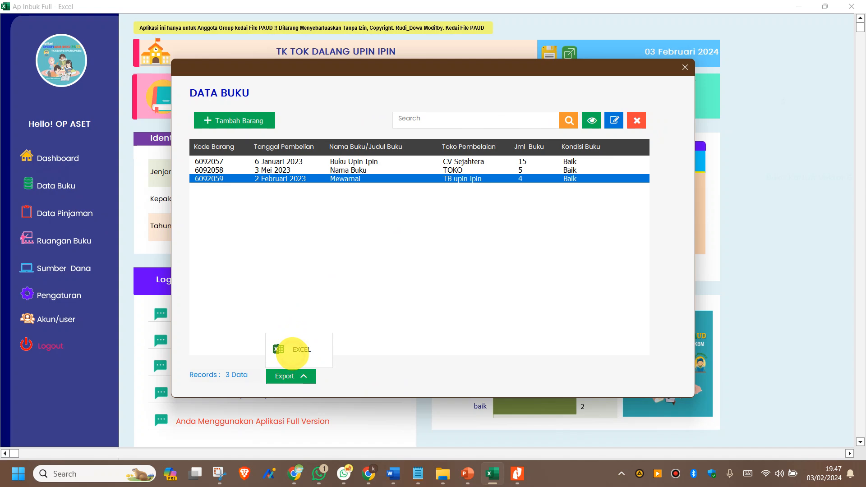
{"action": "left_click", "coordinate": [293, 351]}
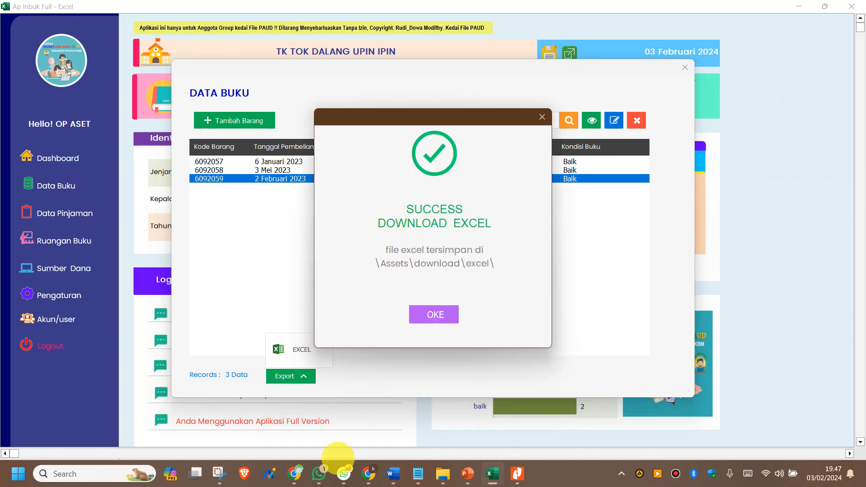
{"action": "left_click", "coordinate": [444, 473]}
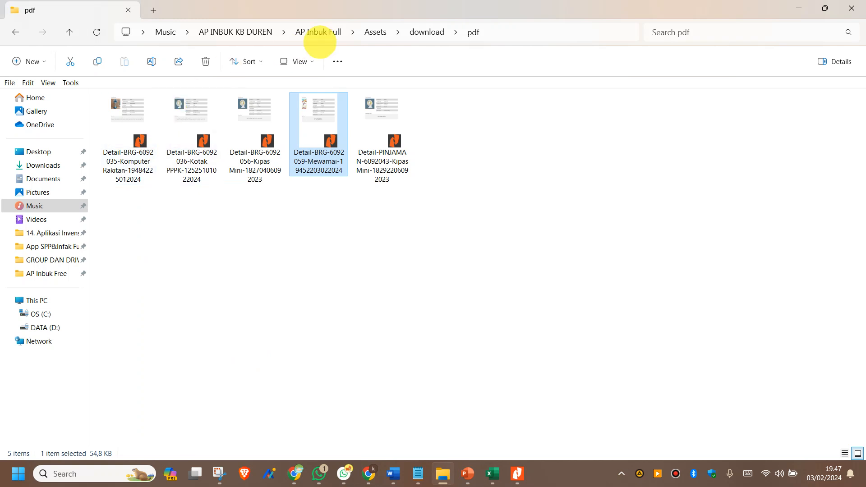
Step: Find the exported DATABARANG workbook in Assets > download > excel, then return to Excel
{"action": "left_click", "coordinate": [375, 32]}
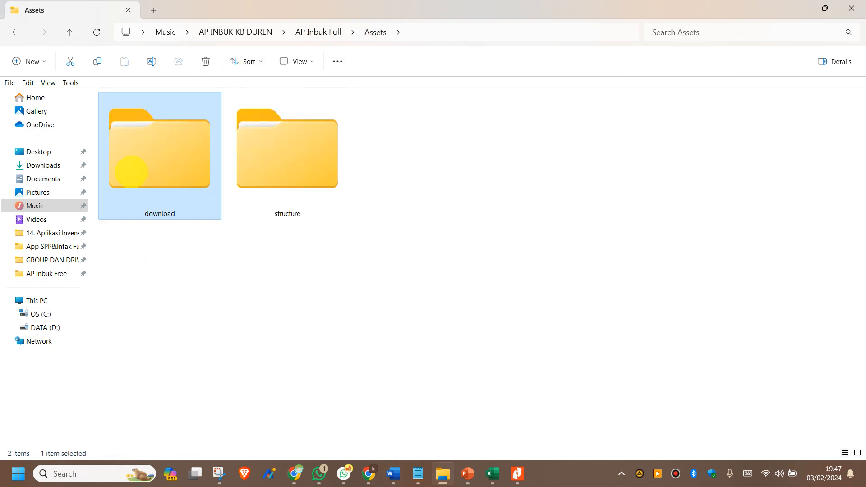
{"action": "double_click", "coordinate": [131, 172]}
{"action": "double_click", "coordinate": [161, 111]}
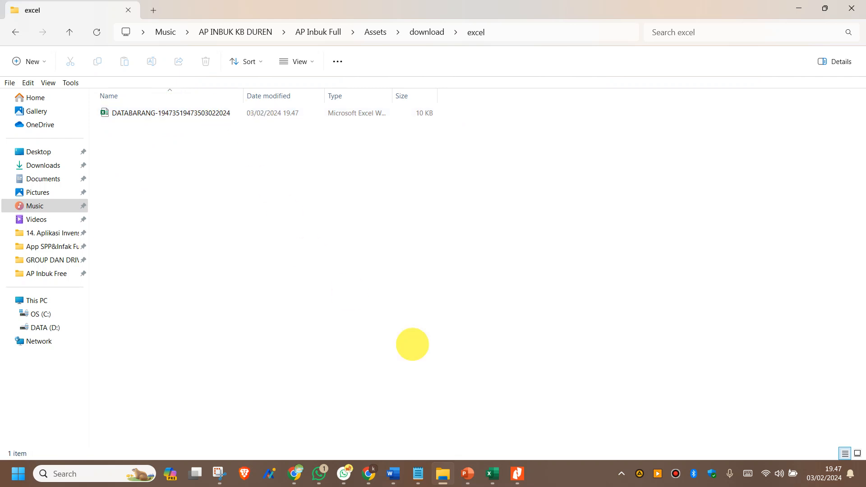
{"action": "left_click", "coordinate": [492, 474]}
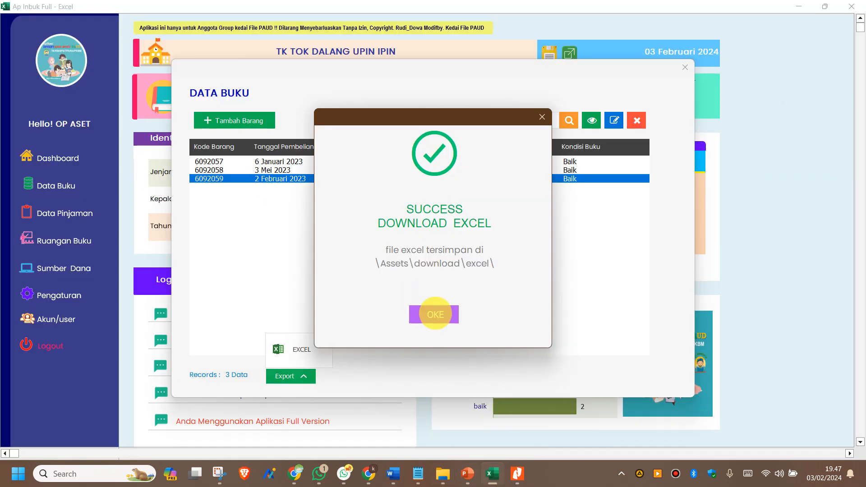
Step: Dismiss the SUCCESS DOWNLOAD EXCEL message and close the Data Buku window
{"action": "left_click", "coordinate": [436, 314]}
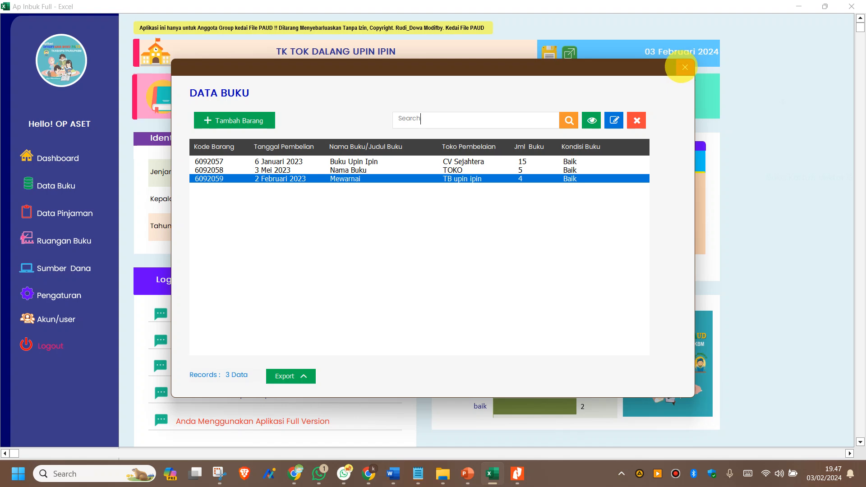
{"action": "left_click", "coordinate": [686, 68]}
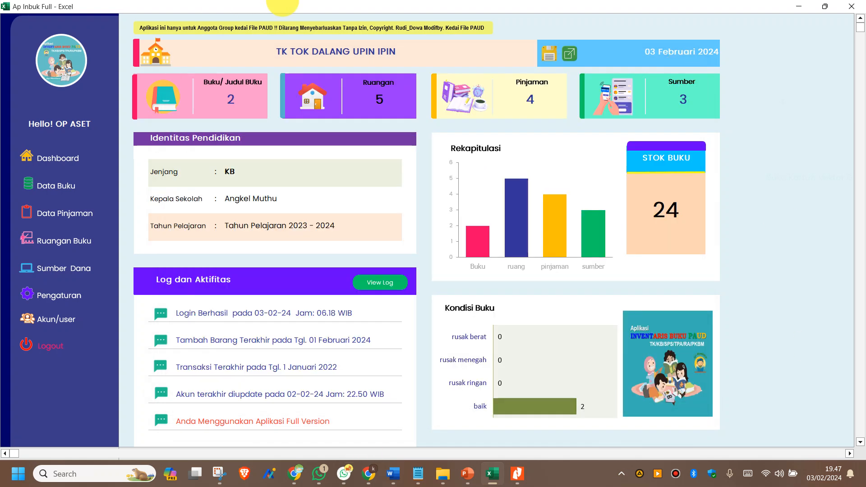
{"action": "mouse_move", "coordinate": [412, 5]}
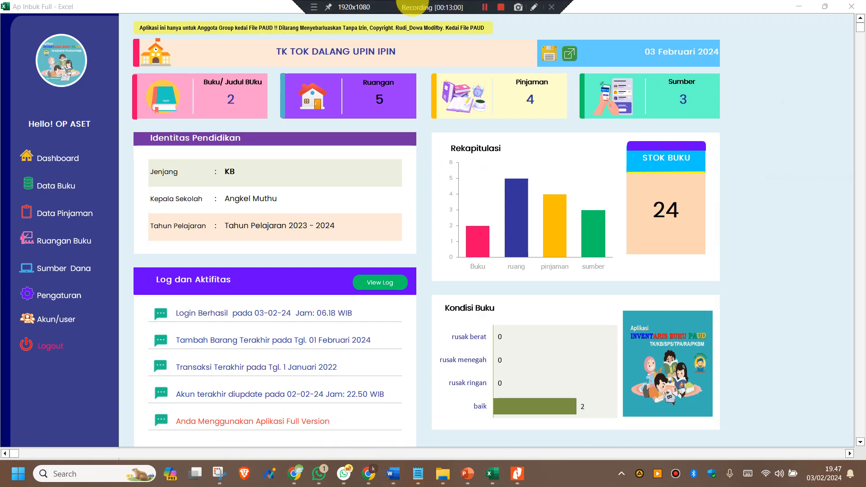